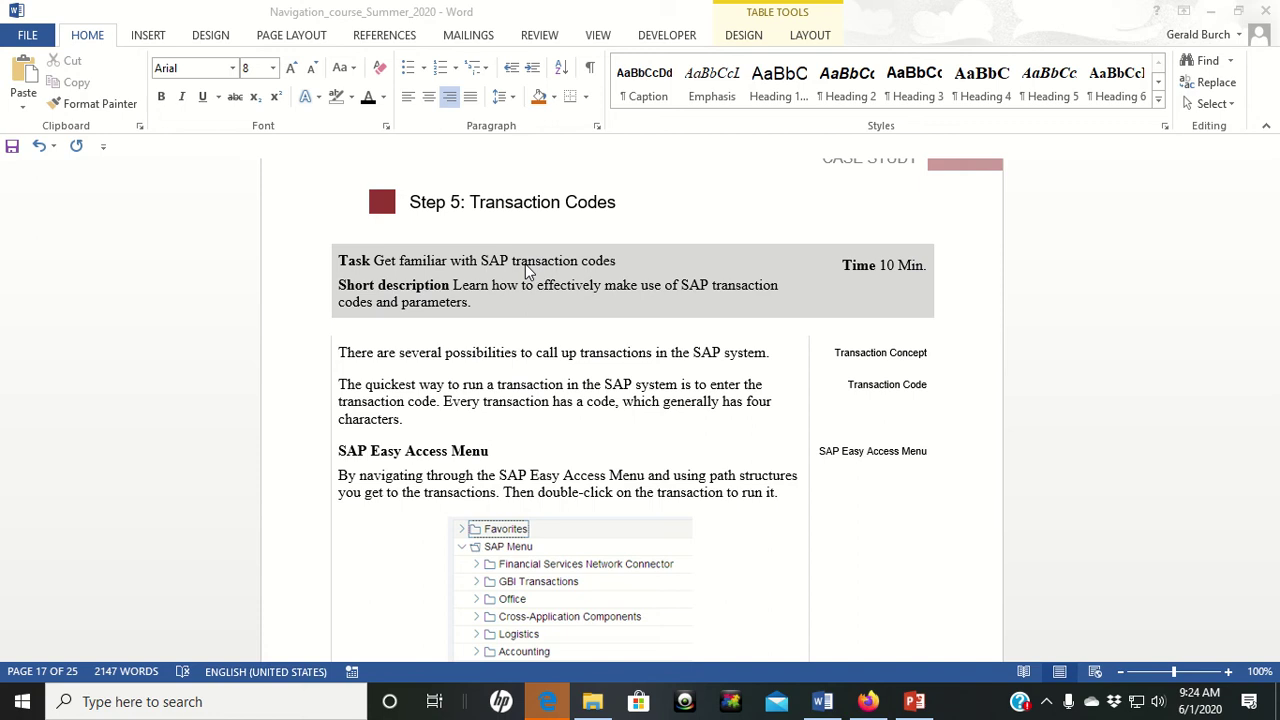
# Read the Step 5: Transaction Codes section of the course document, down to the instructions for displaying transaction codes.
pyautogui.scroll(-1, 528, 272)
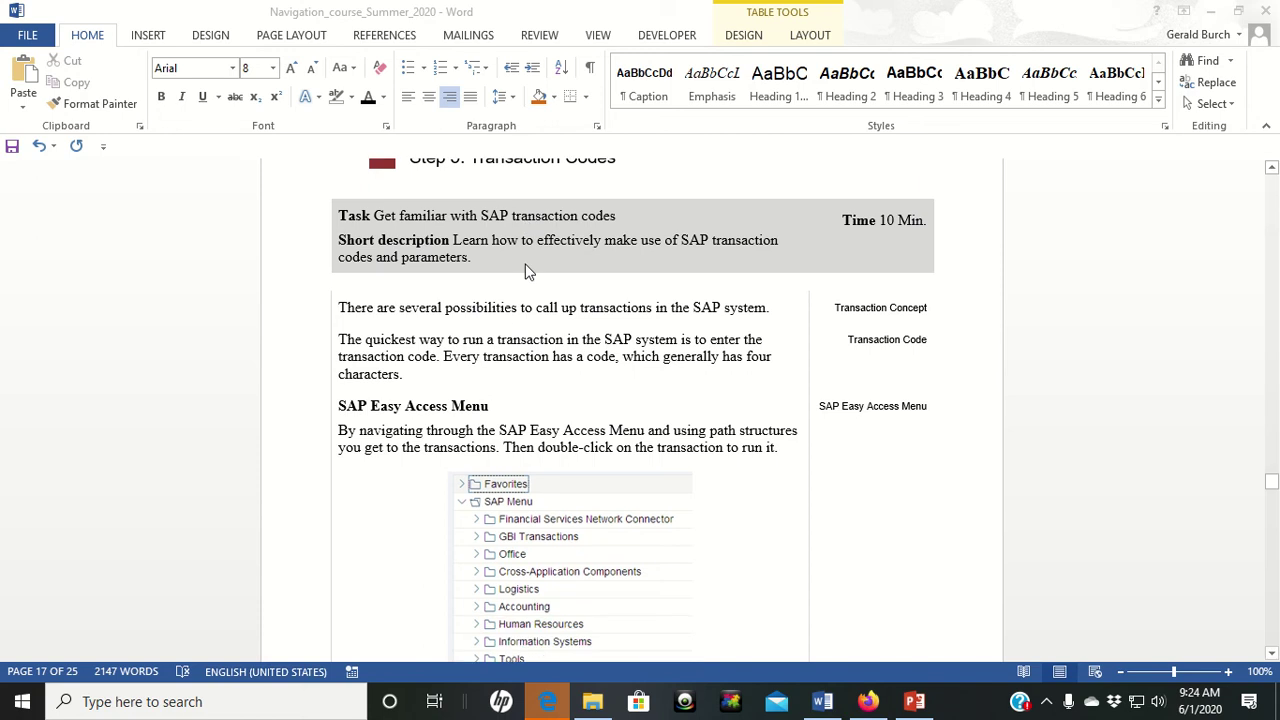
pyautogui.scroll(1, 528, 272)
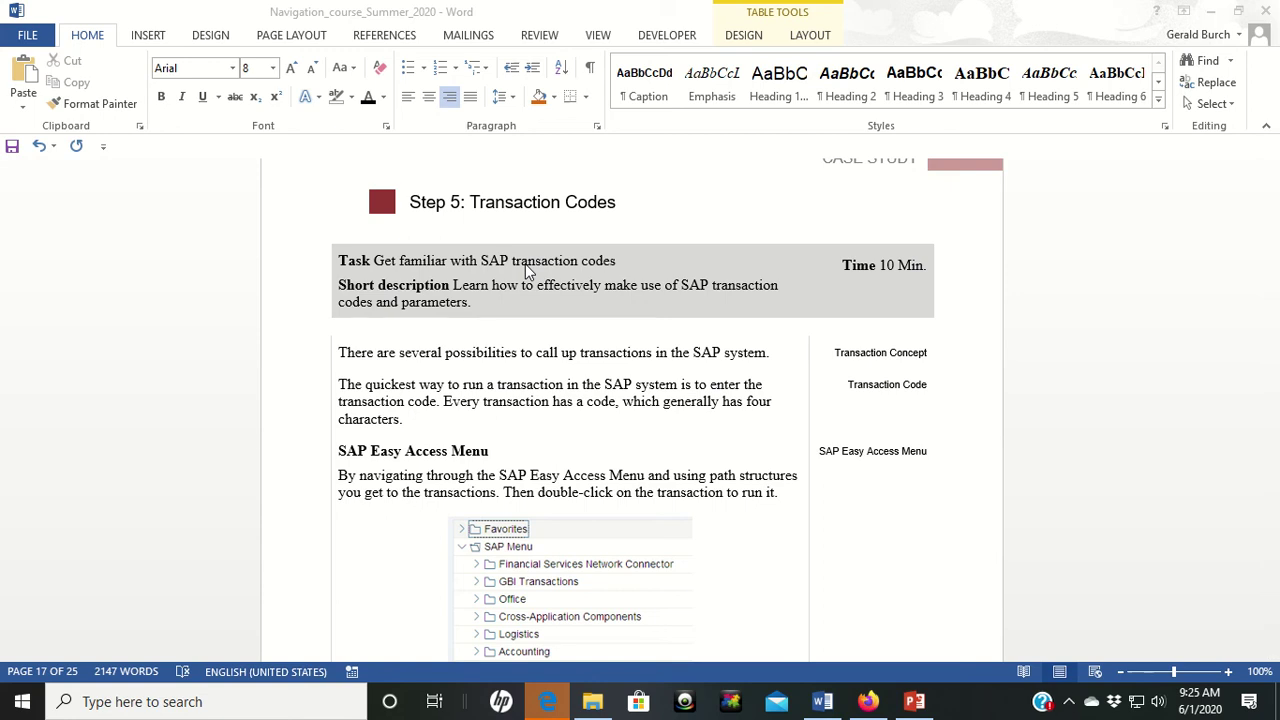
pyautogui.scroll(-1, 528, 272)
pyautogui.scroll(-1, 528, 272)
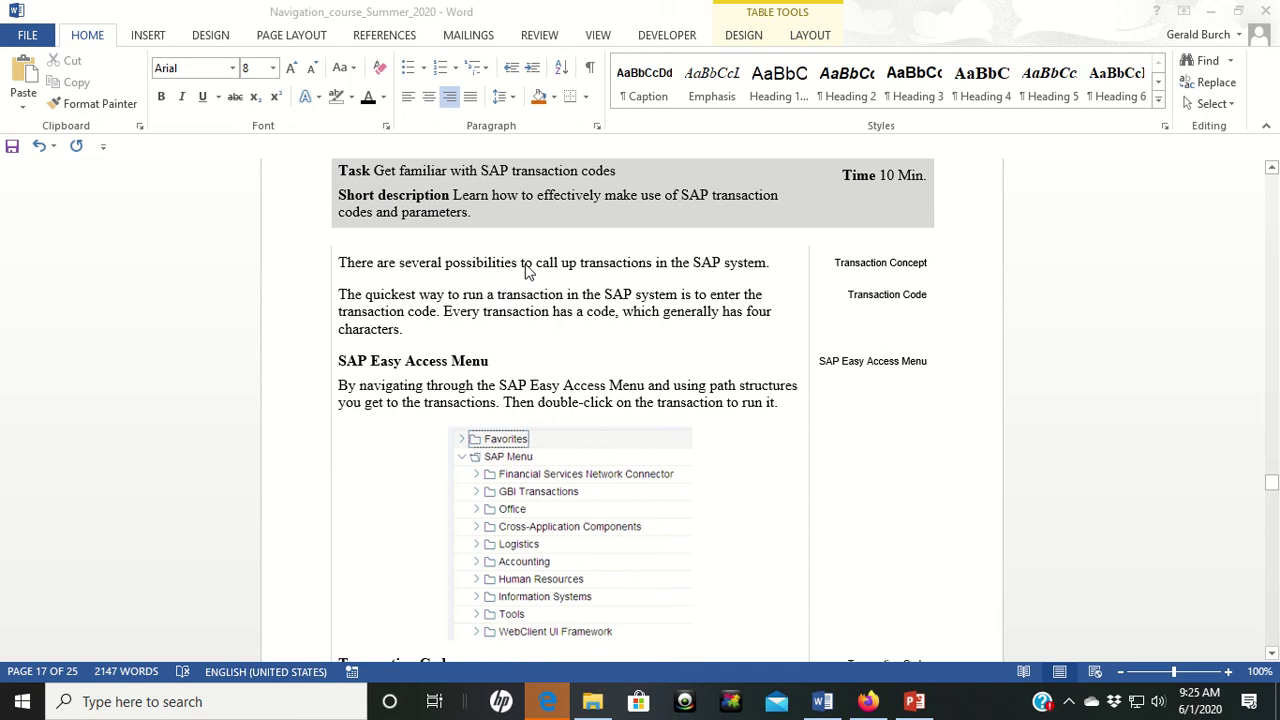
pyautogui.scroll(-5, 528, 272)
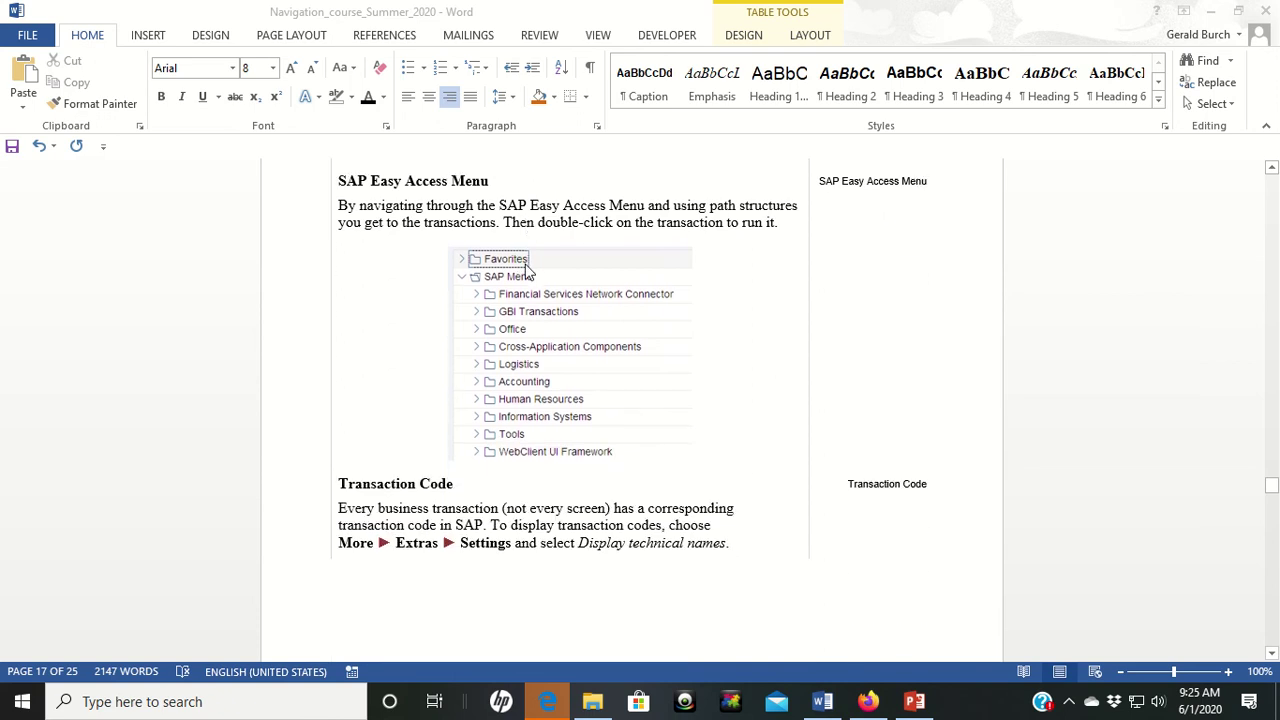
pyautogui.scroll(-1, 528, 272)
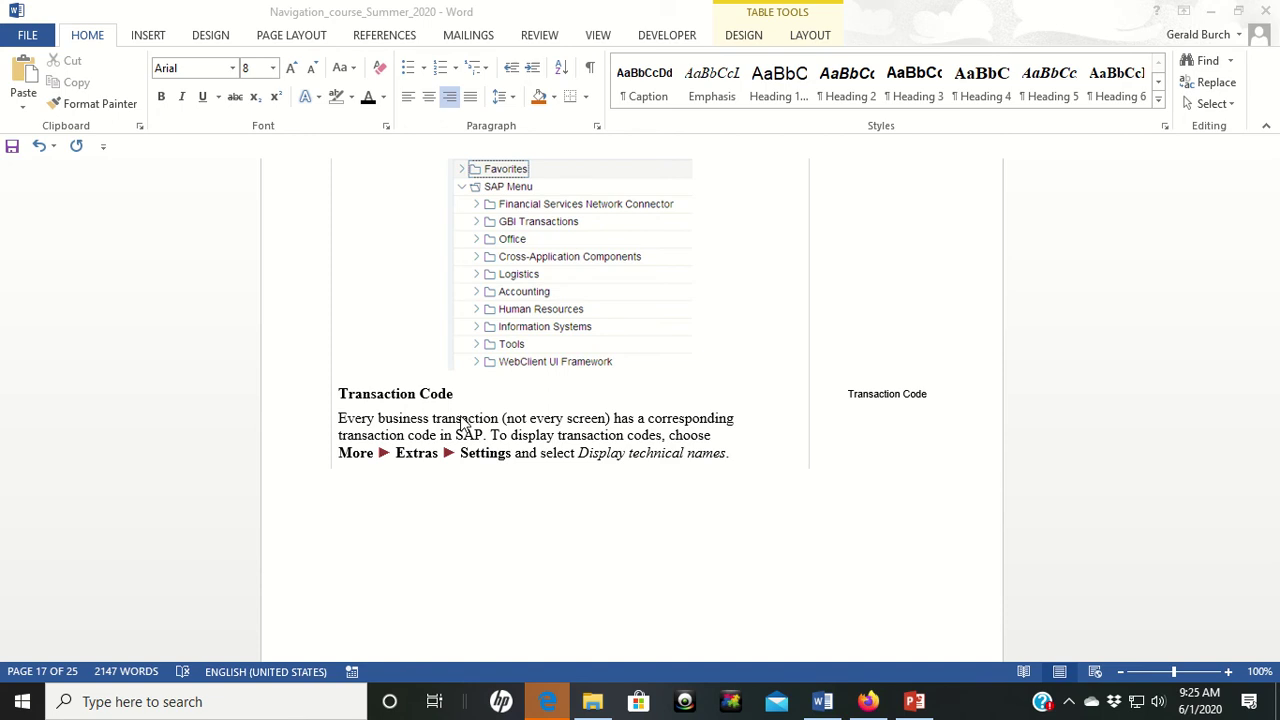
# Switch to SAP Easy Access in Firefox and enable the Display Technical Names option in the Extras settings.
pyautogui.click(862, 704)
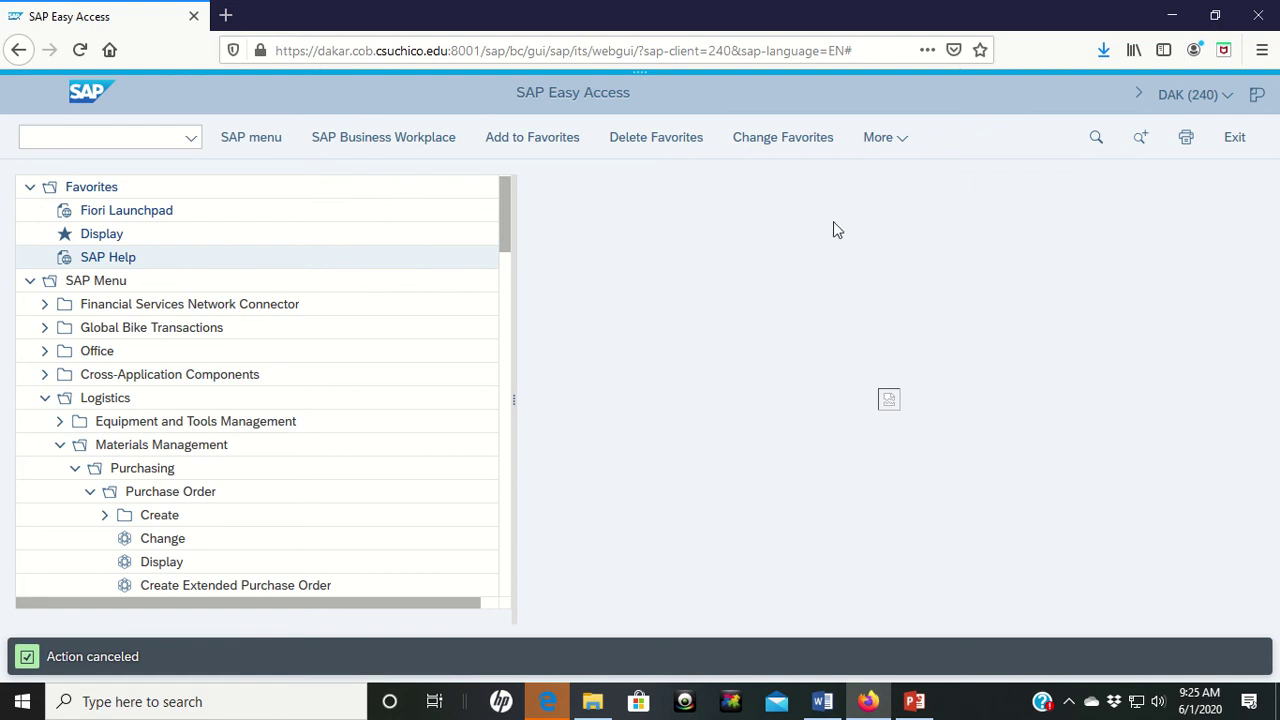
pyautogui.click(878, 138)
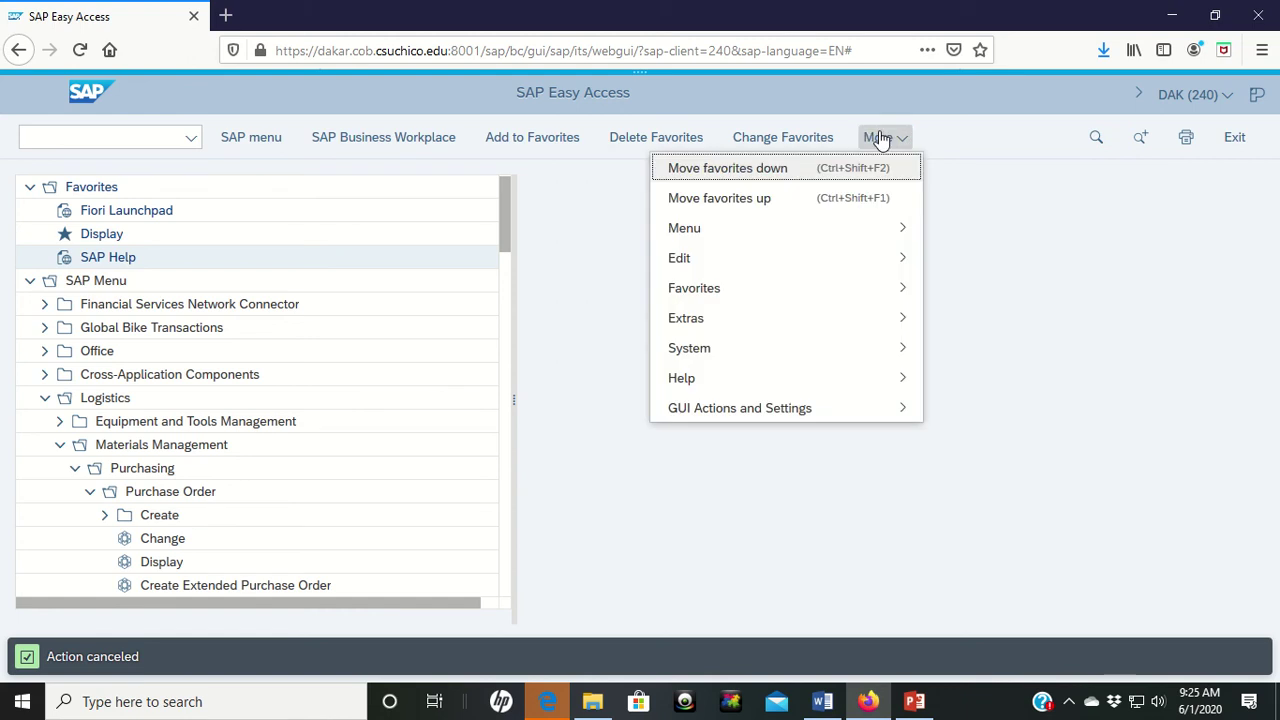
pyautogui.moveTo(848, 325)
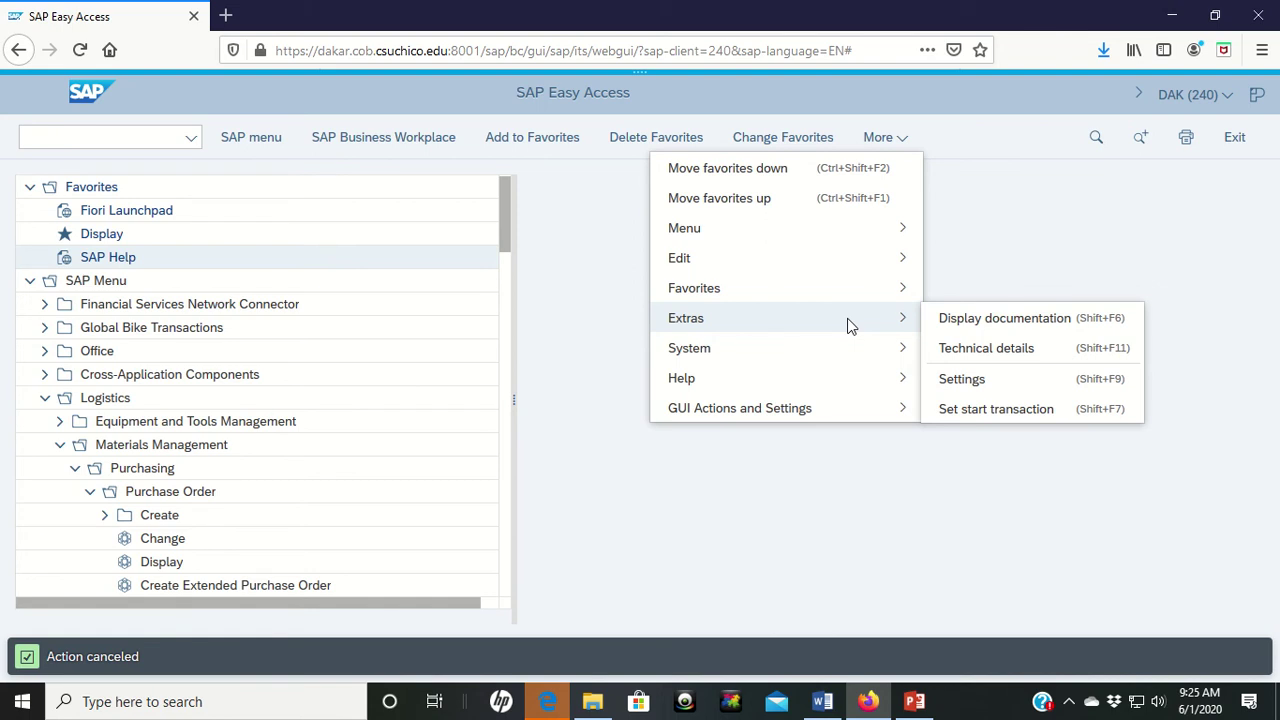
pyautogui.moveTo(900, 348)
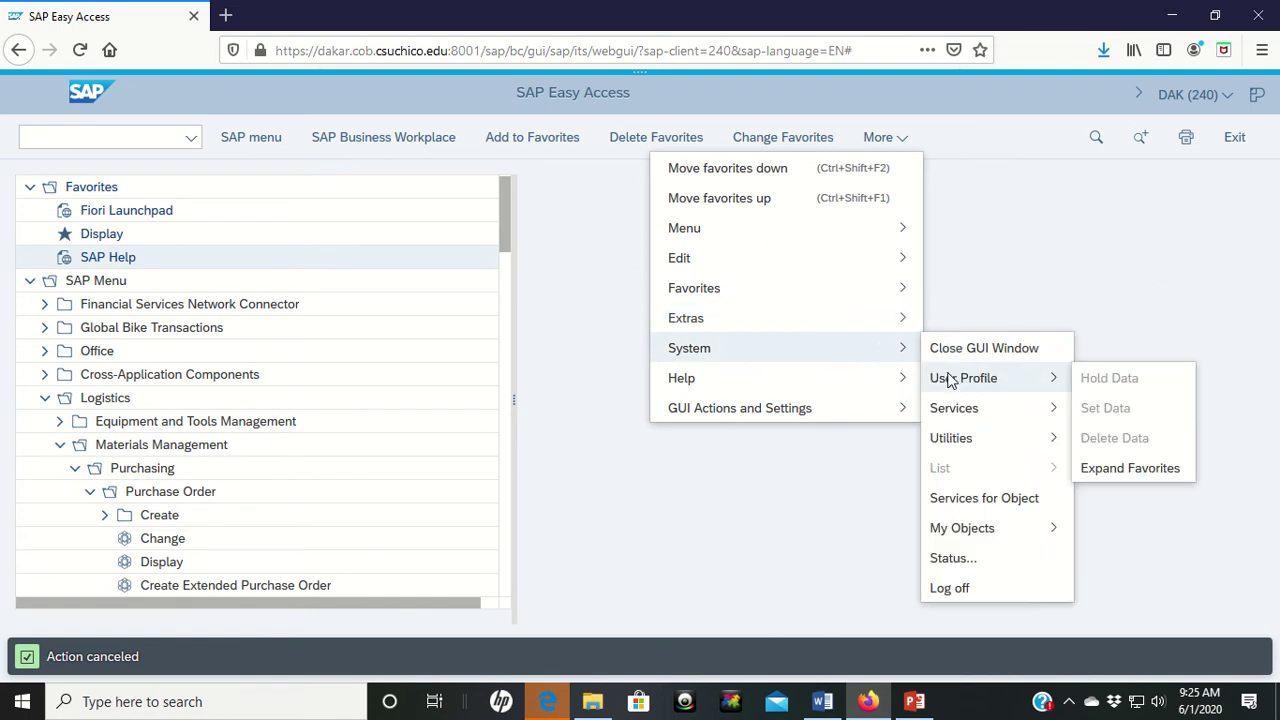
pyautogui.moveTo(905, 320)
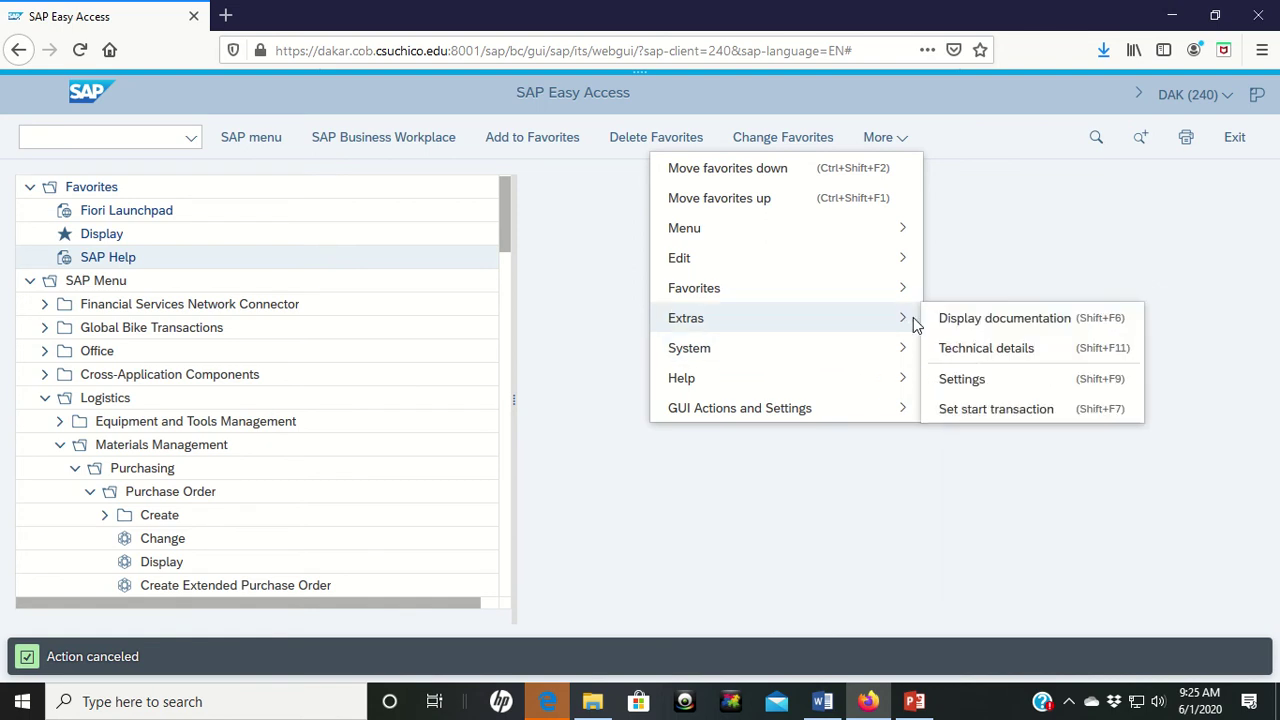
pyautogui.click(985, 388)
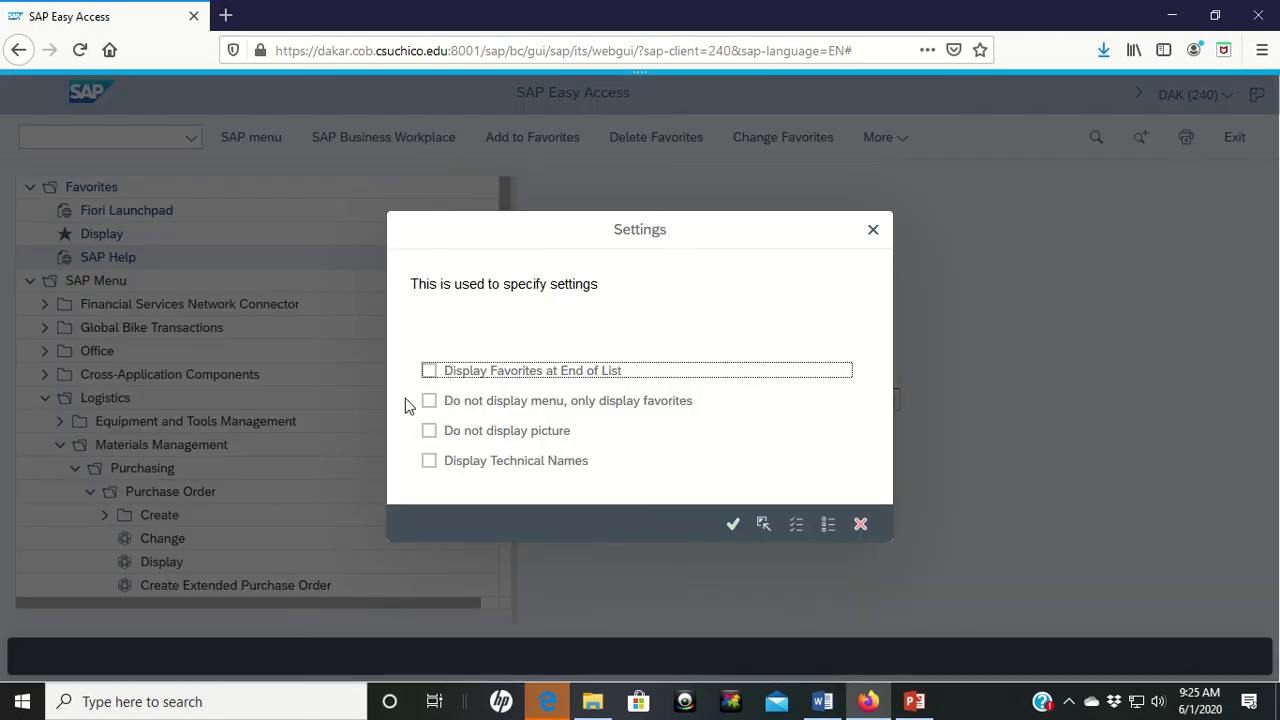
pyautogui.click(430, 463)
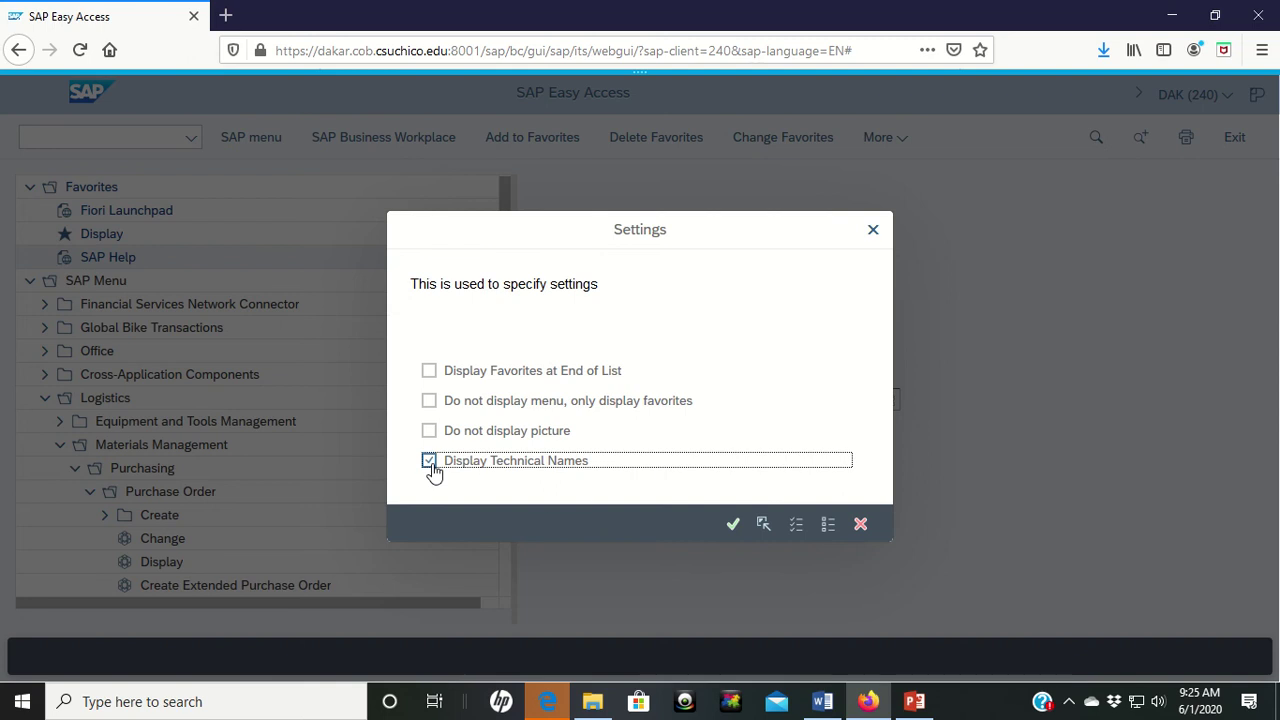
pyautogui.click(731, 527)
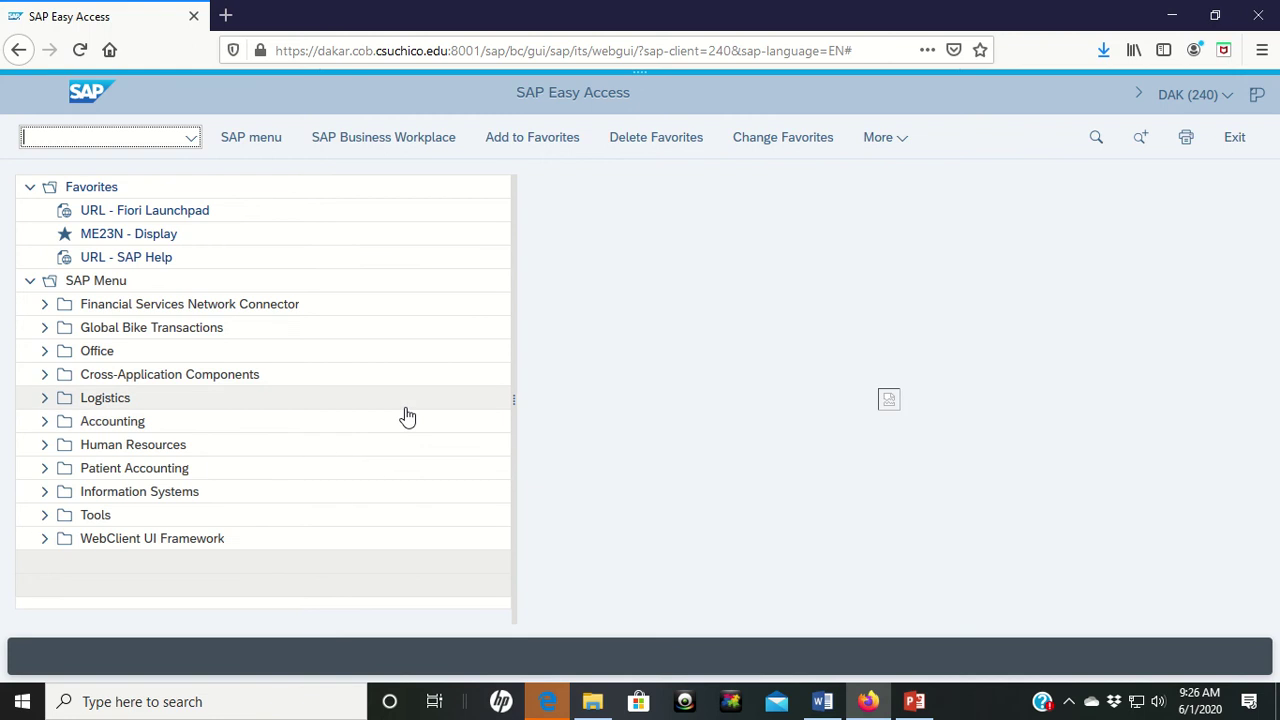
# Expand Logistics, Materials Management, Purchasing and Purchase Order in the SAP Menu tree to show the purchase order transaction codes.
pyautogui.click(44, 401)
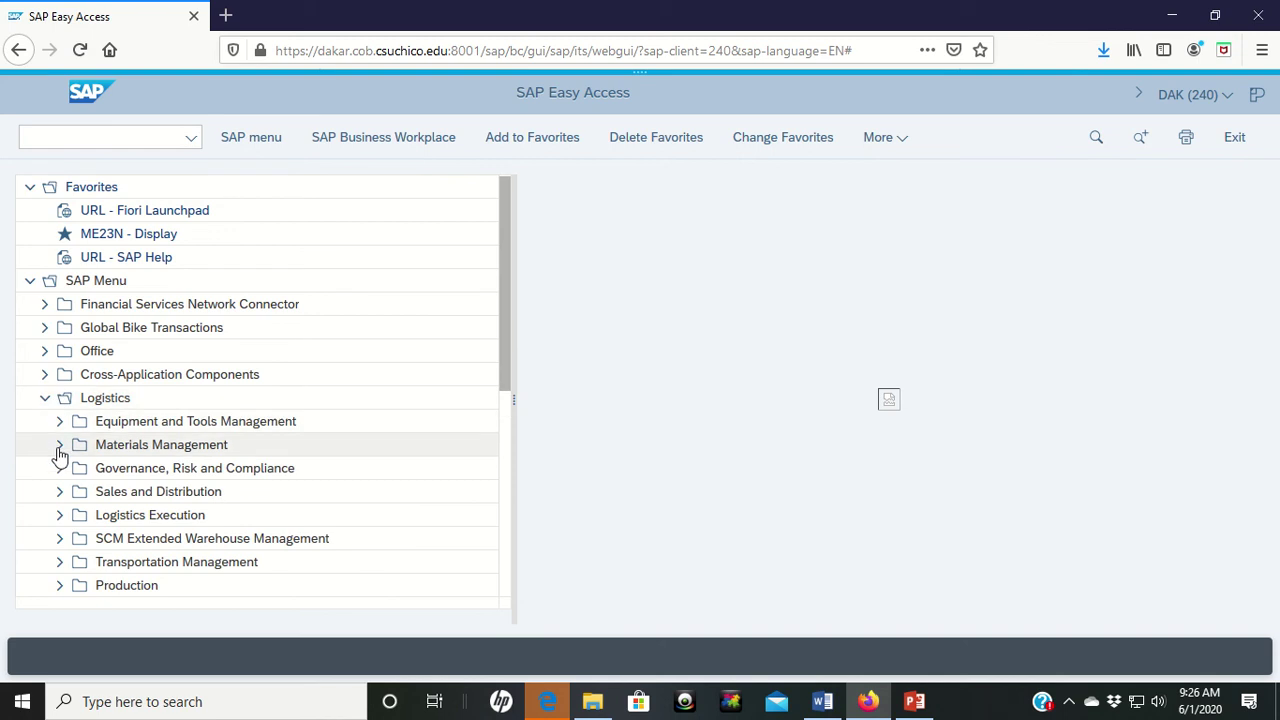
pyautogui.click(59, 447)
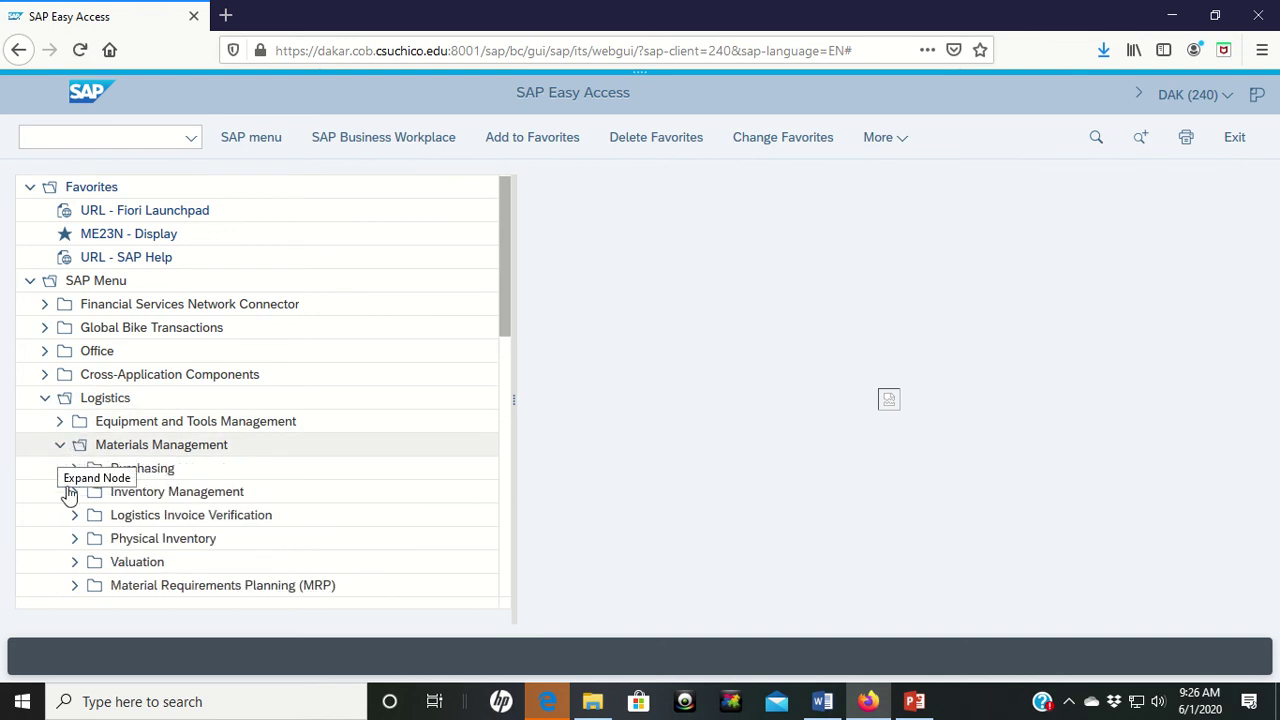
pyautogui.click(77, 469)
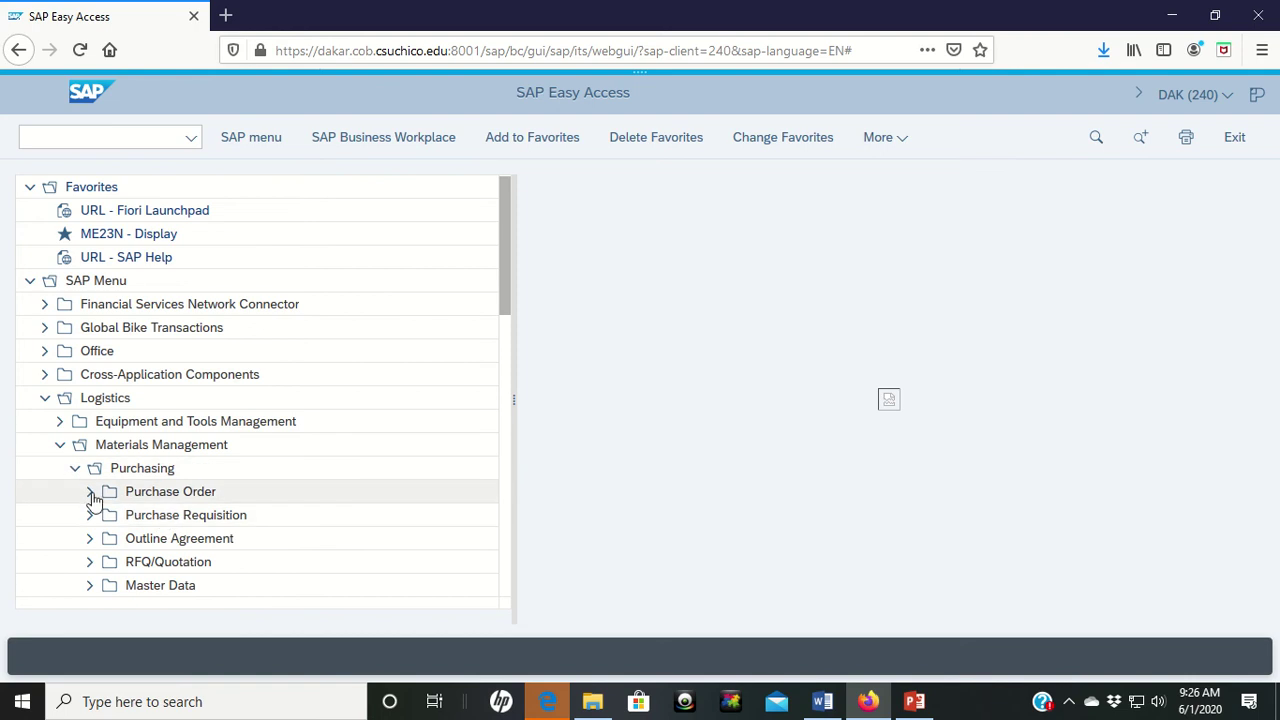
pyautogui.click(90, 493)
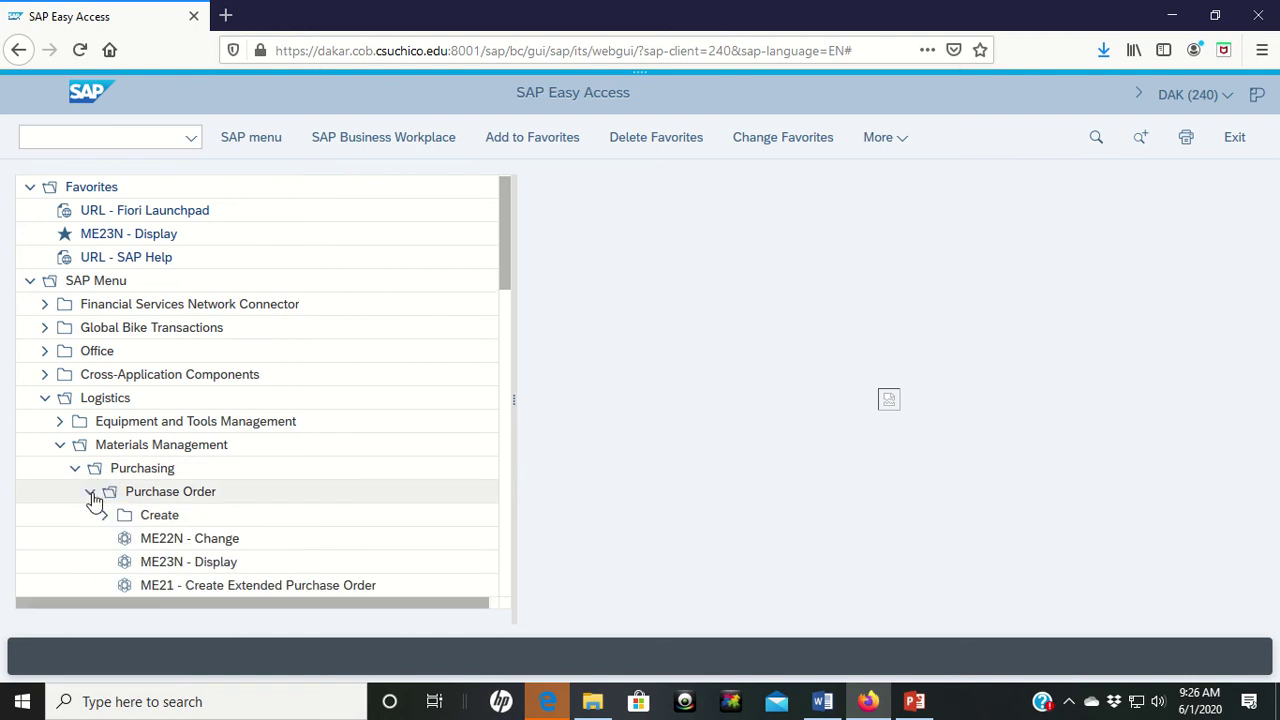
pyautogui.scroll(-1, 348, 570)
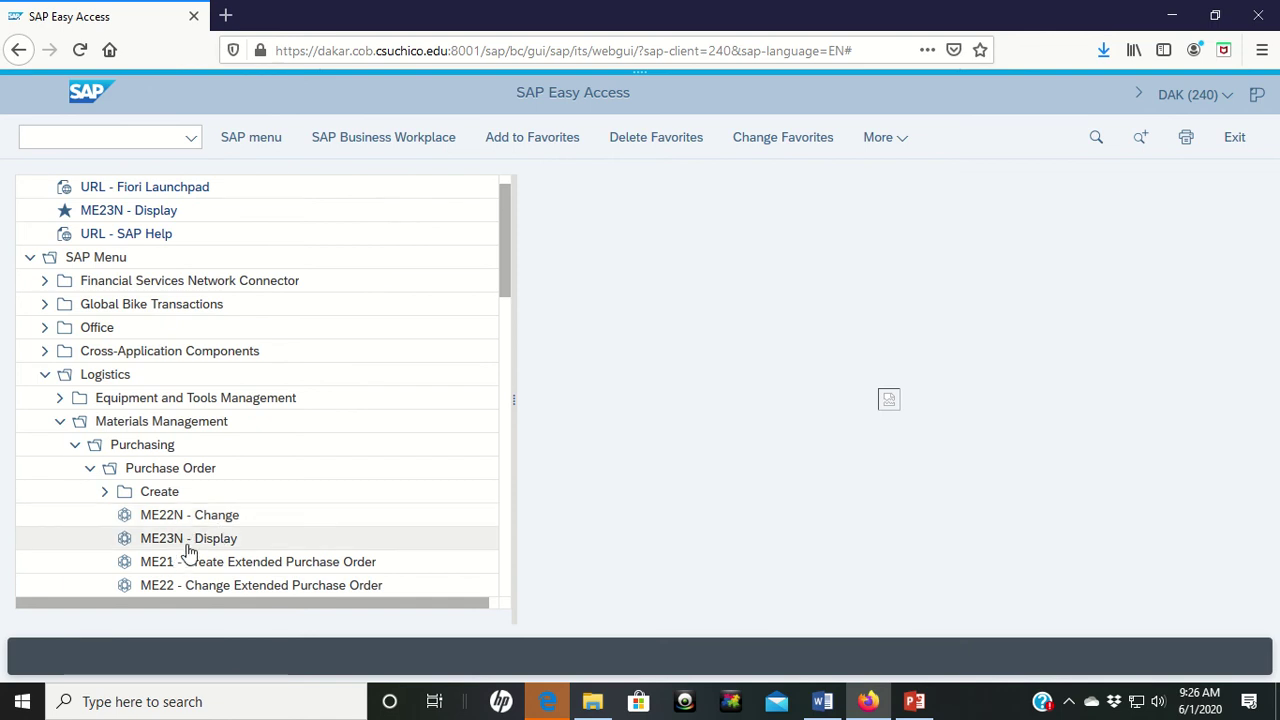
pyautogui.scroll(-1, 188, 550)
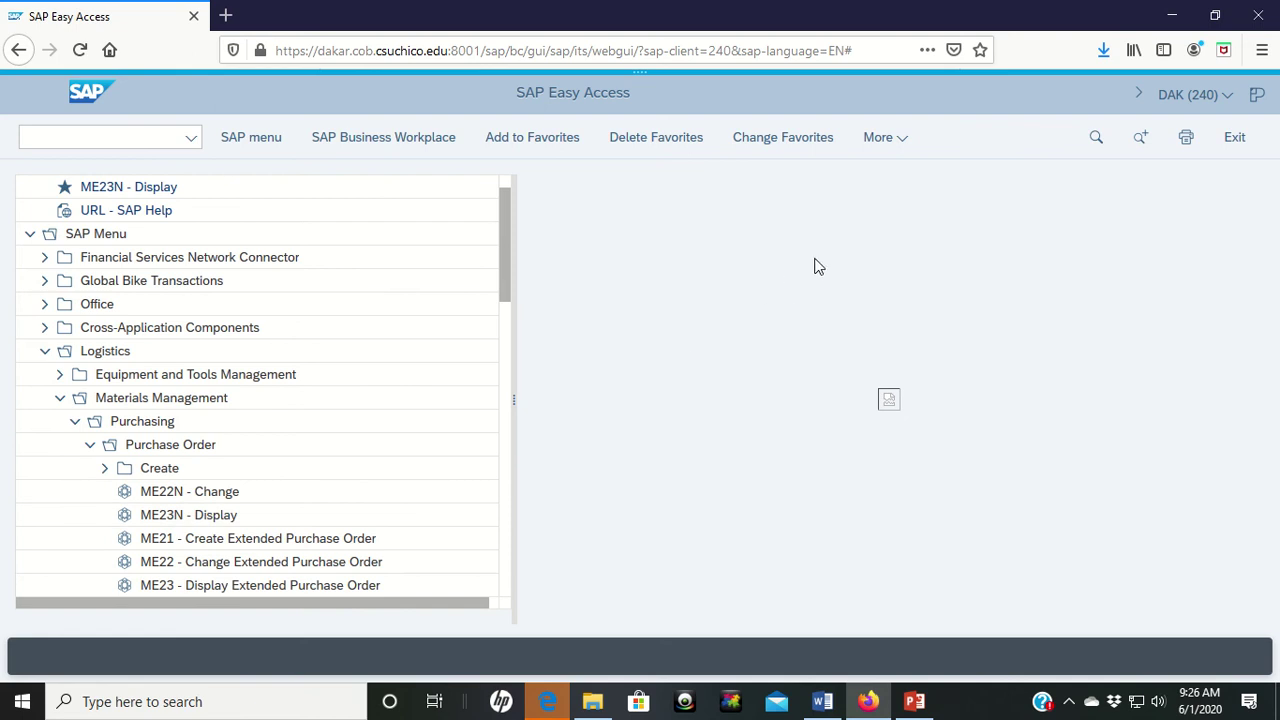
pyautogui.click(889, 150)
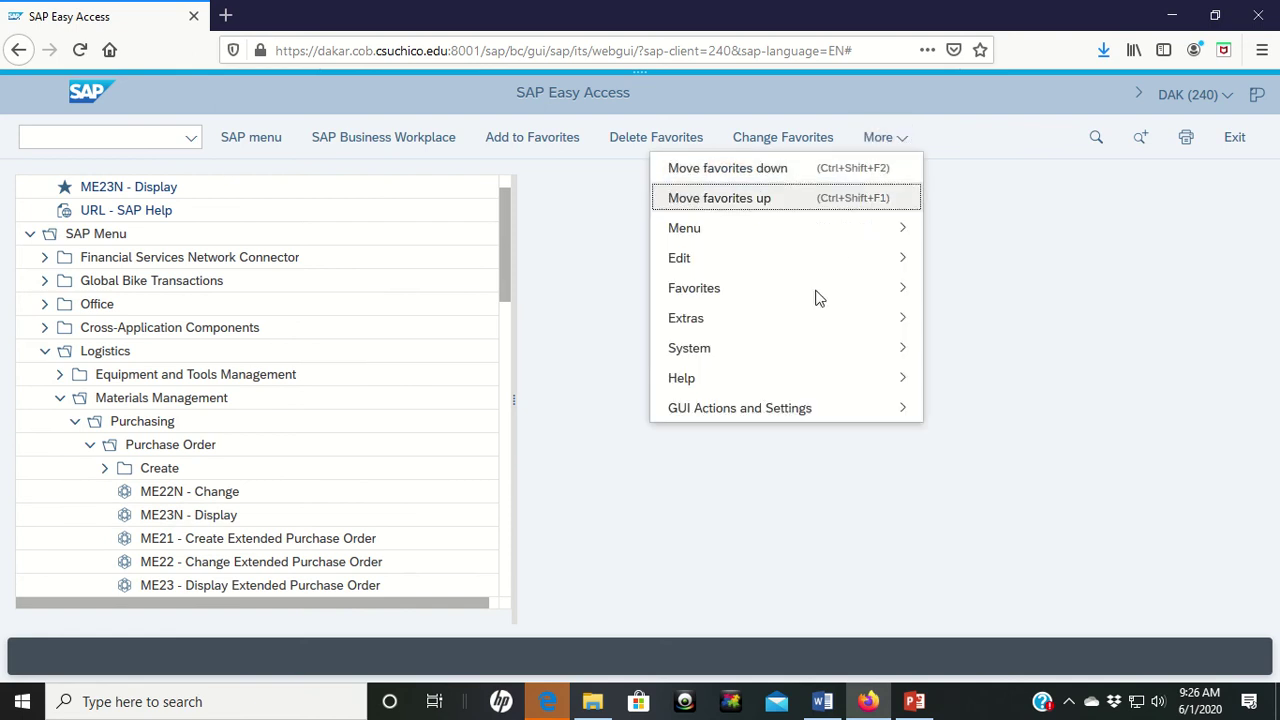
pyautogui.moveTo(783, 381)
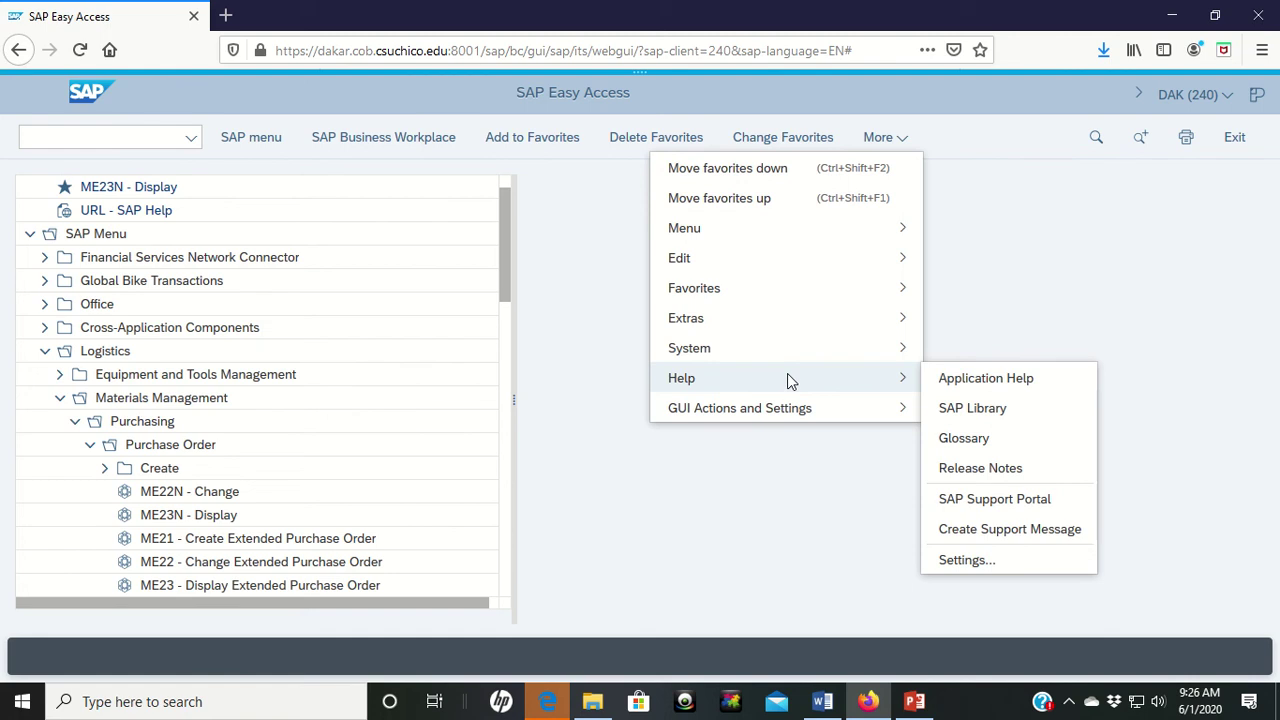
pyautogui.moveTo(880, 408)
pyautogui.moveTo(920, 380)
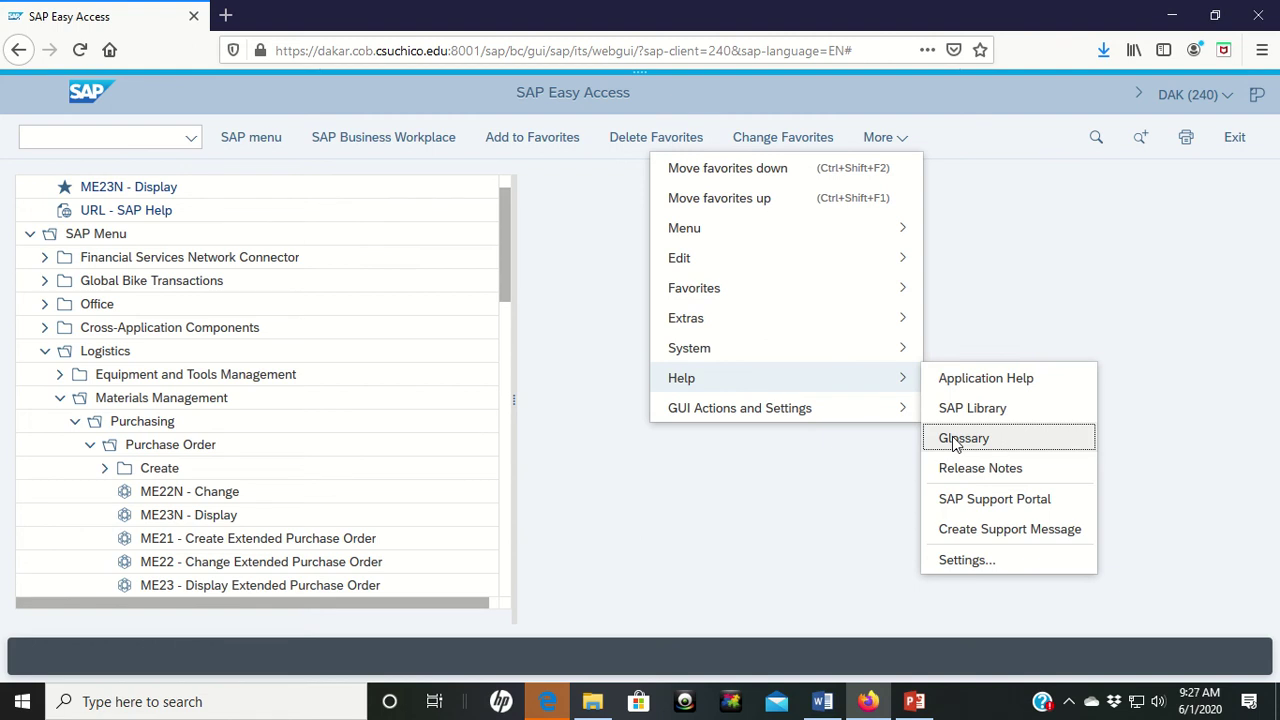
# Run transaction code va01 to open the Create Sales Documents screen.
pyautogui.click(145, 135)
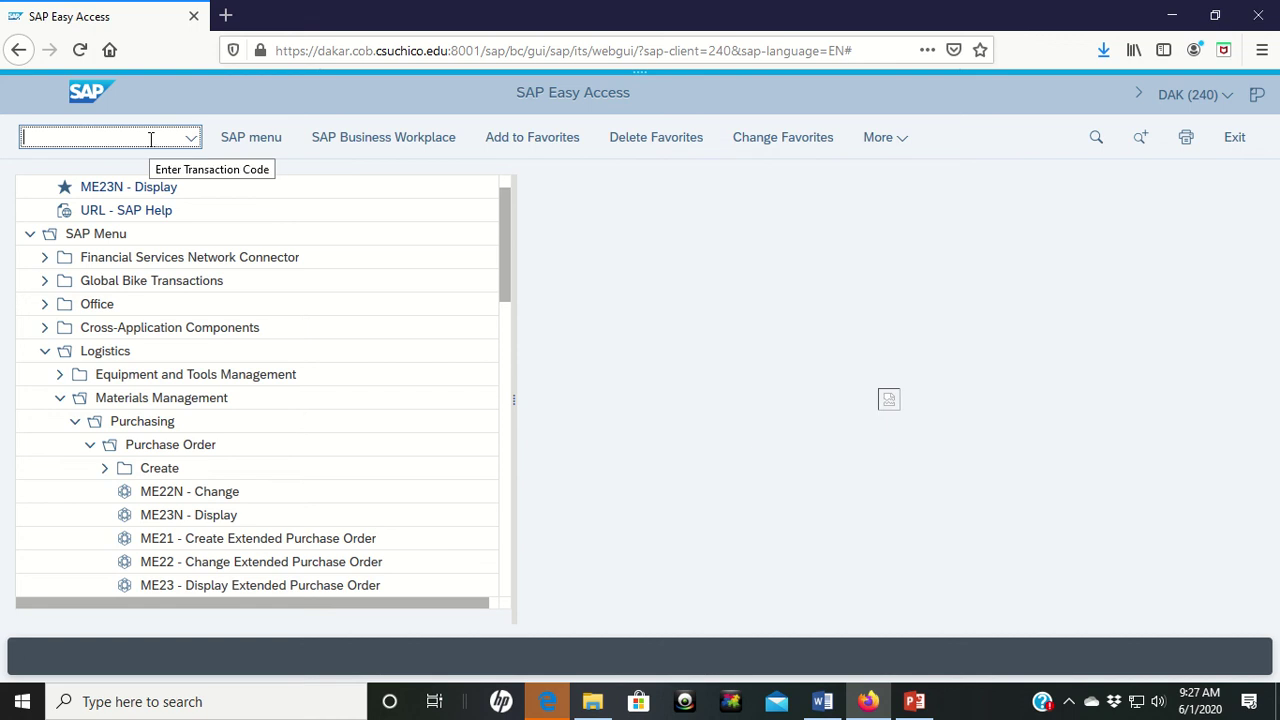
pyautogui.write('va01')
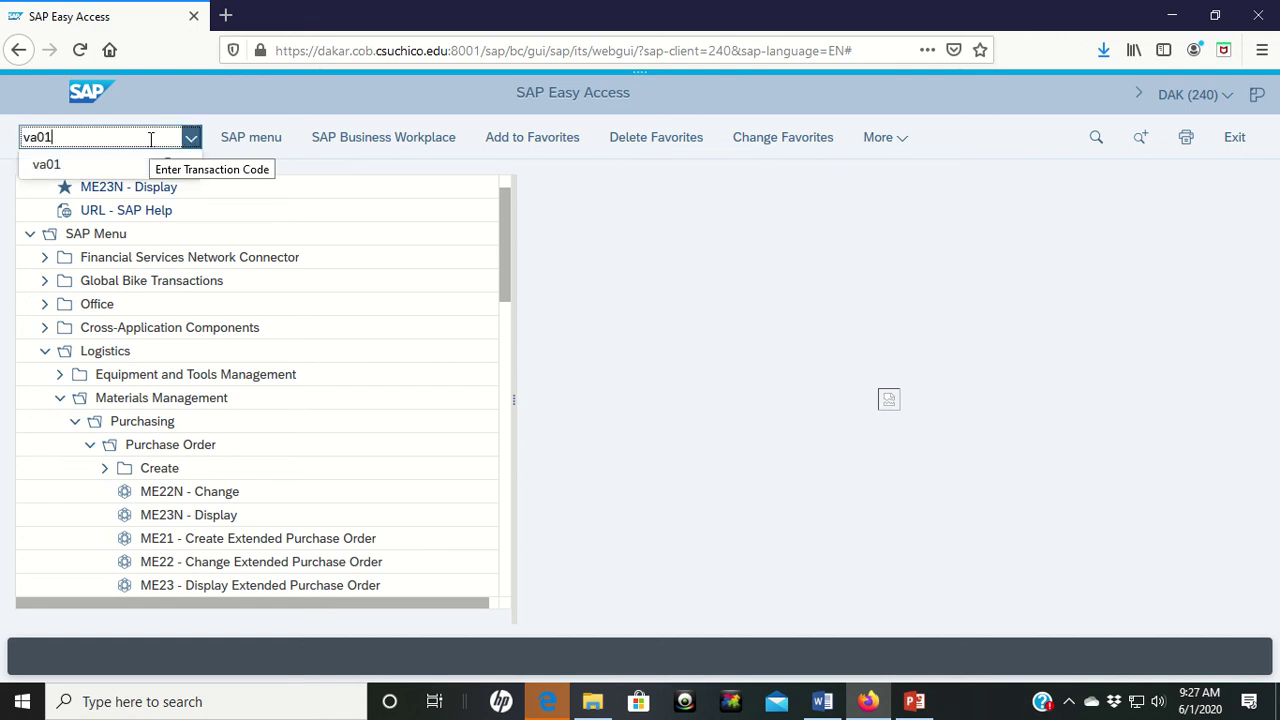
pyautogui.press('Return')
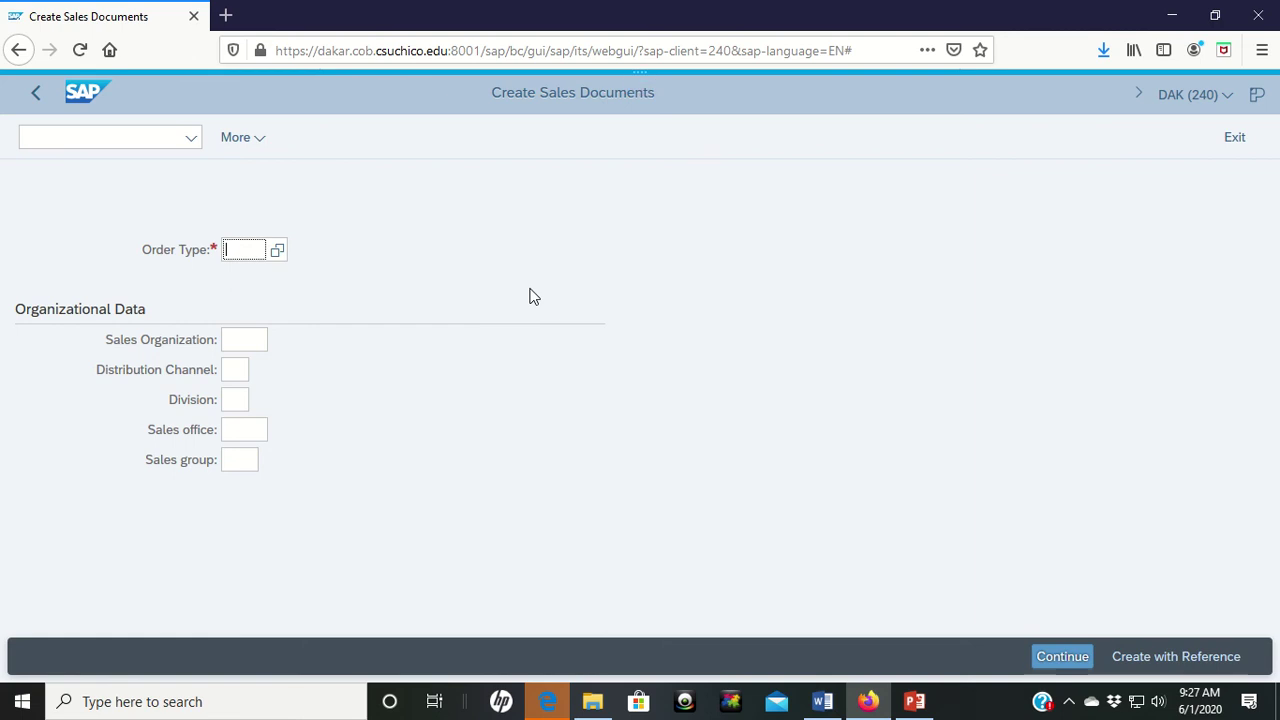
# View the field help for Distribution Channel and close it.
pyautogui.click(236, 370)
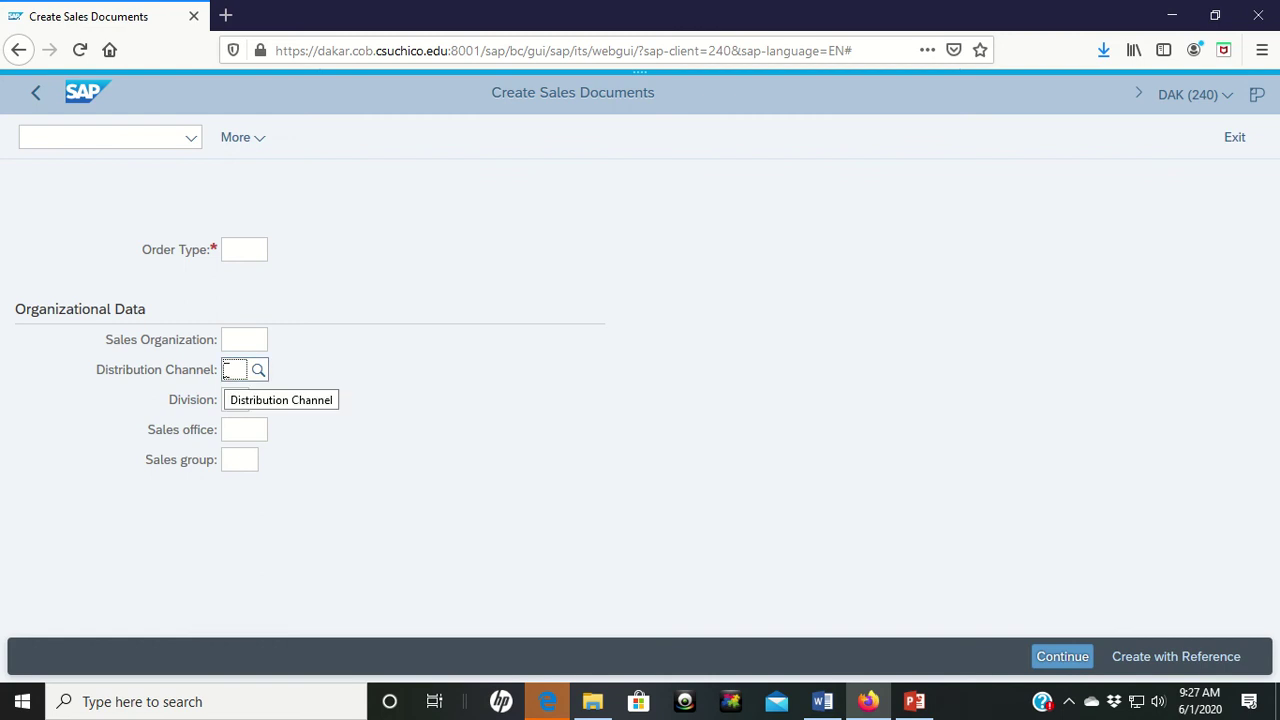
pyautogui.press('F1')
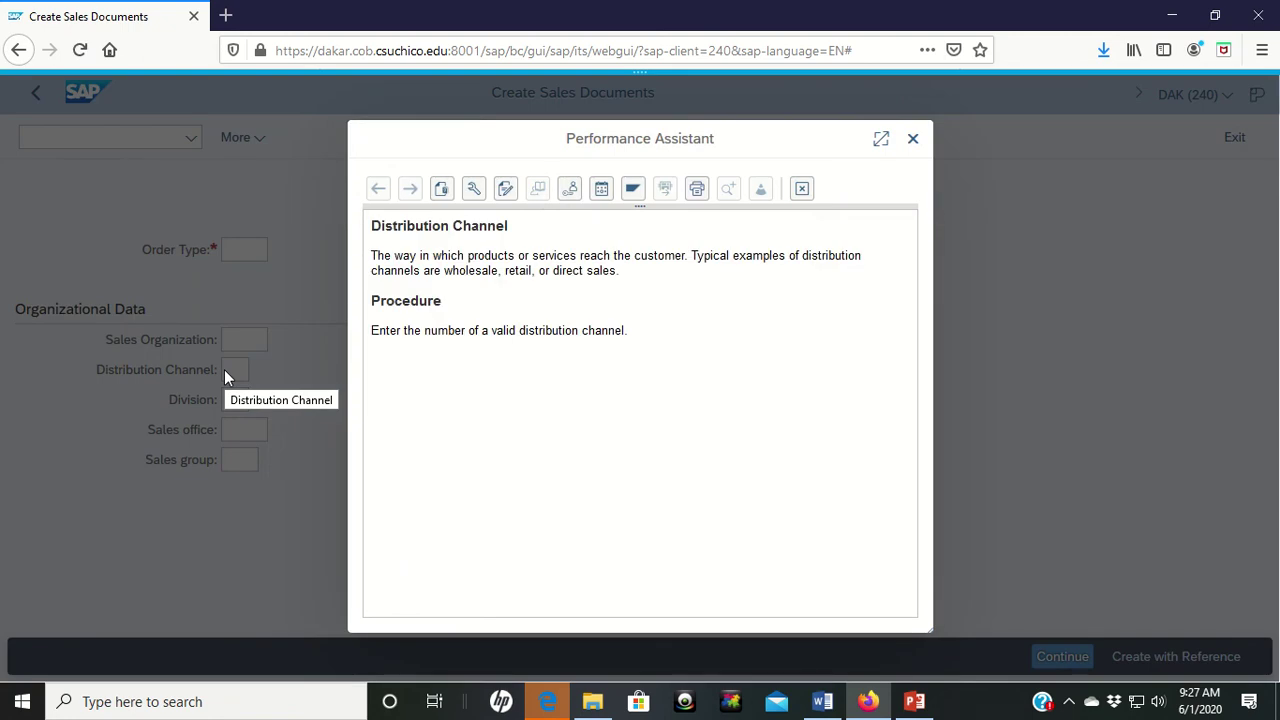
pyautogui.click(914, 140)
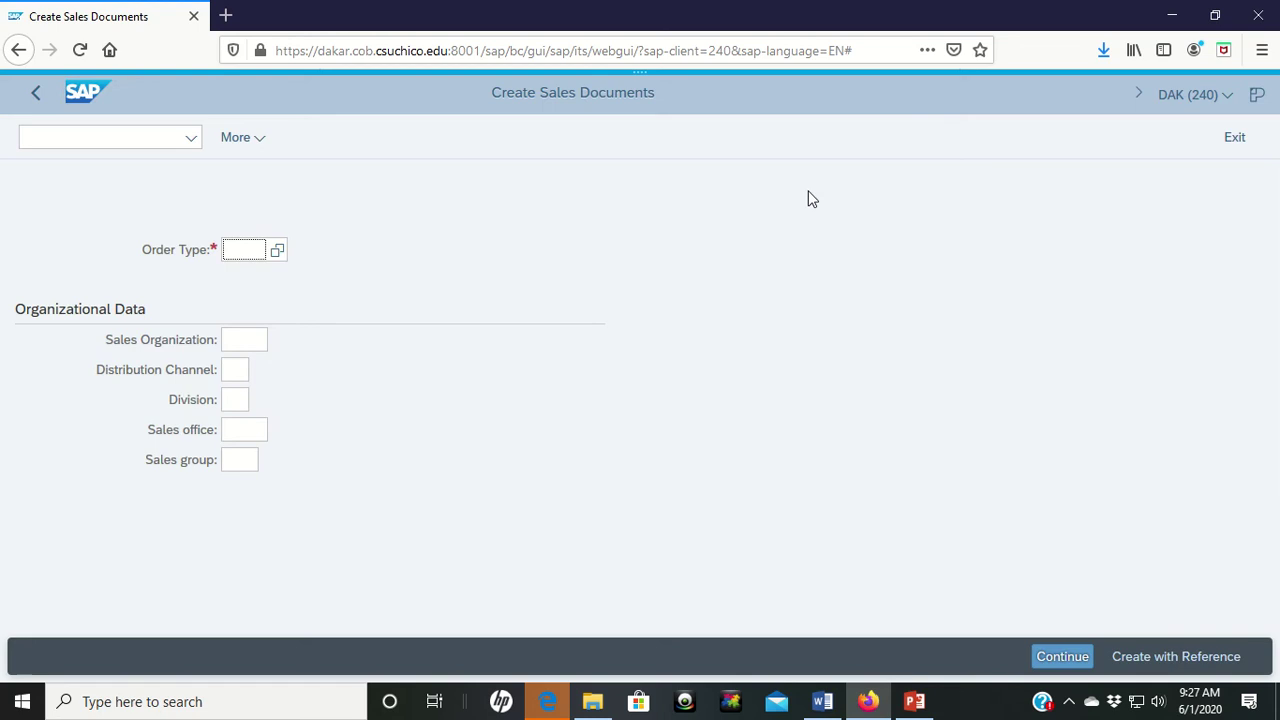
# Fill in the distribution channel from its list of possible entries, choosing the DN00 Wholesale (WH) entry.
pyautogui.click(236, 370)
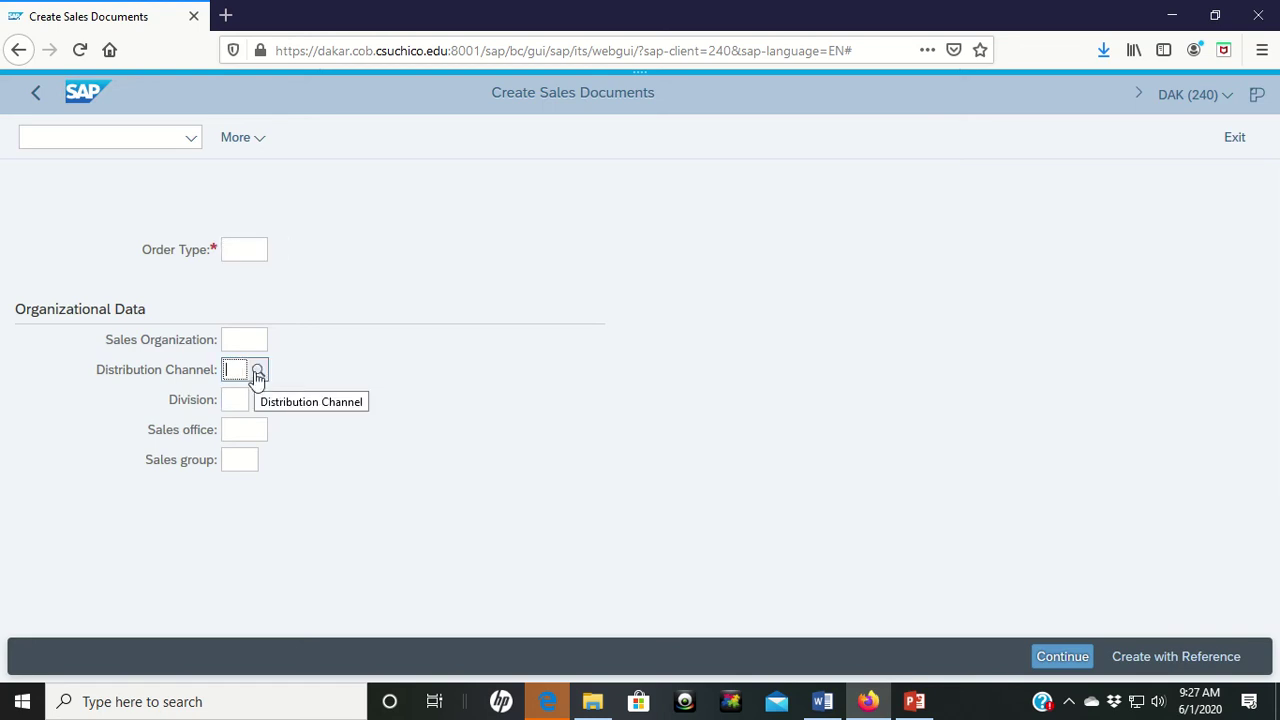
pyautogui.click(257, 372)
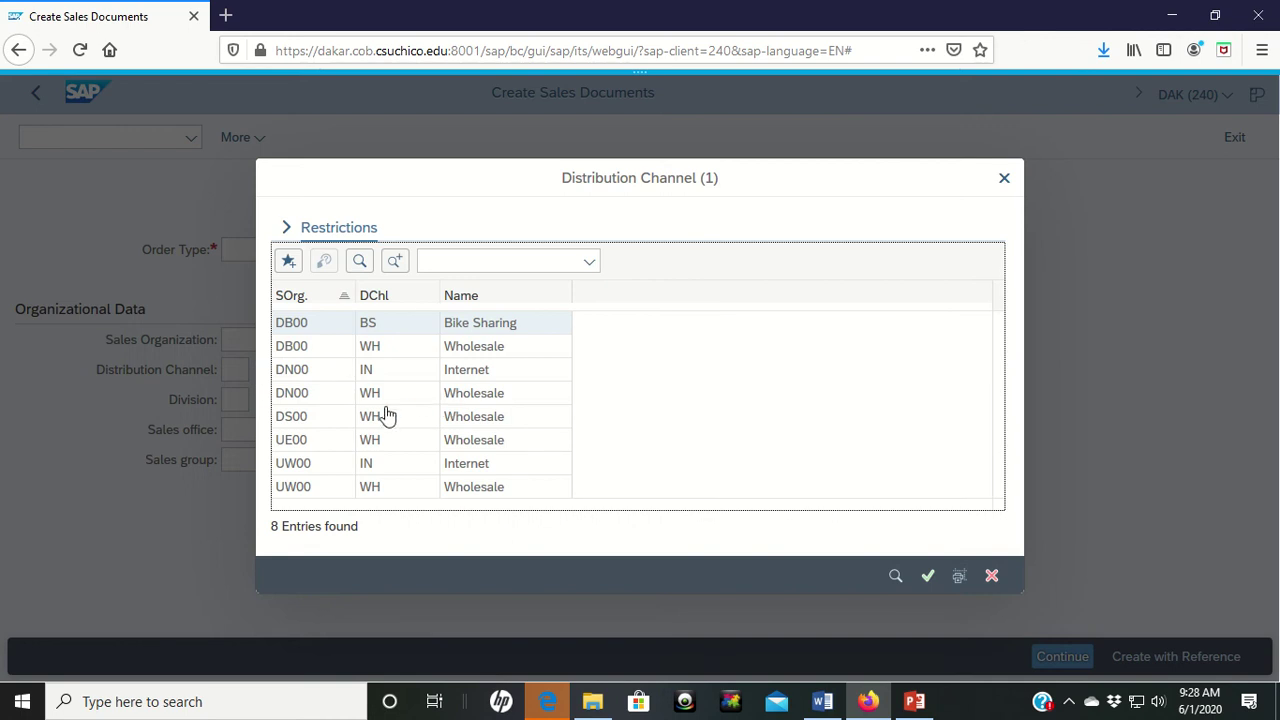
pyautogui.doubleClick(291, 400)
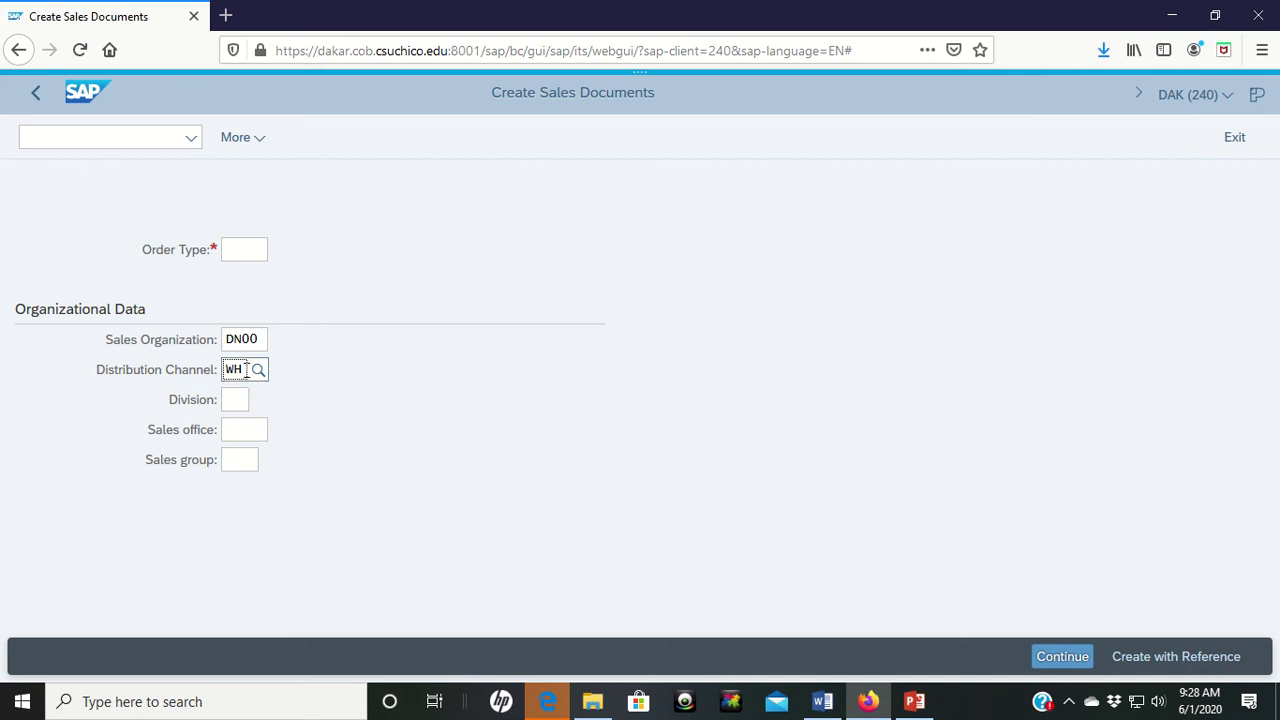
# Clear the Distribution Channel and Sales Organization fields.
pyautogui.press('BackSpace')
pyautogui.press('BackSpace')
pyautogui.click(262, 340)
pyautogui.press('BackSpace')
pyautogui.press('BackSpace')
pyautogui.press('BackSpace')
pyautogui.press('BackSpace')
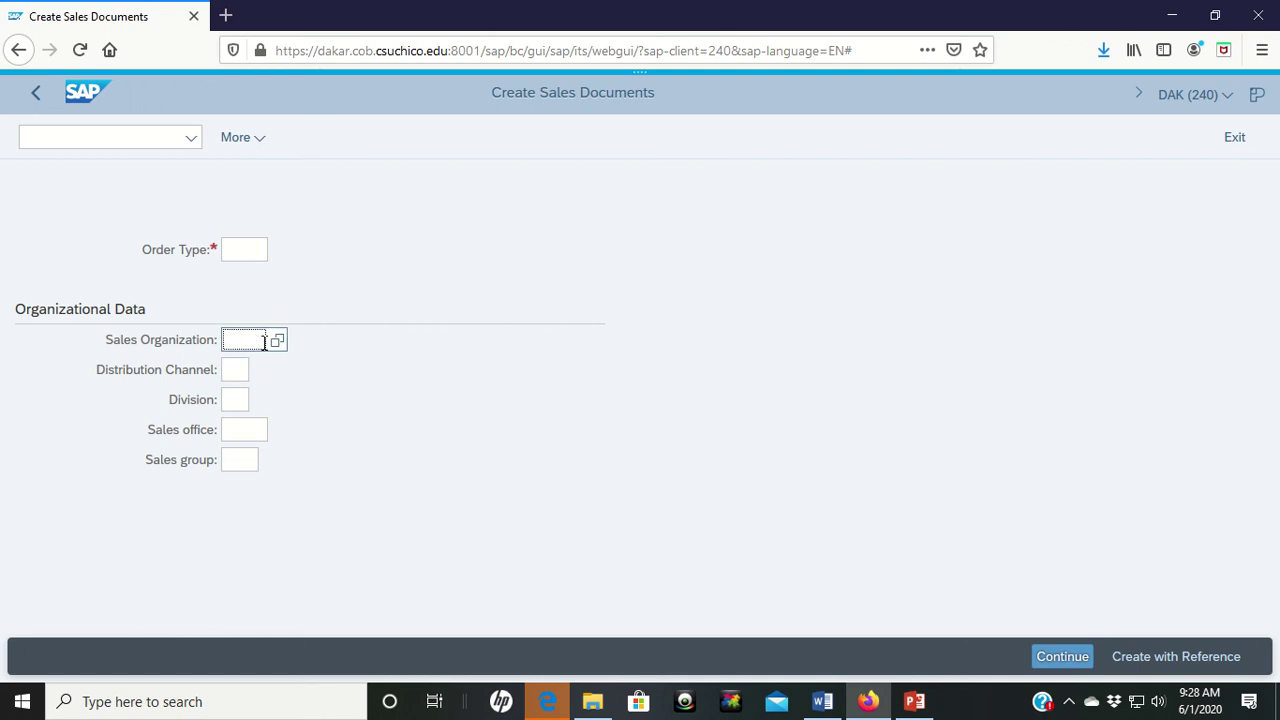
# View the list of possible sales document types for Order Type and close it without choosing one.
pyautogui.click(257, 249)
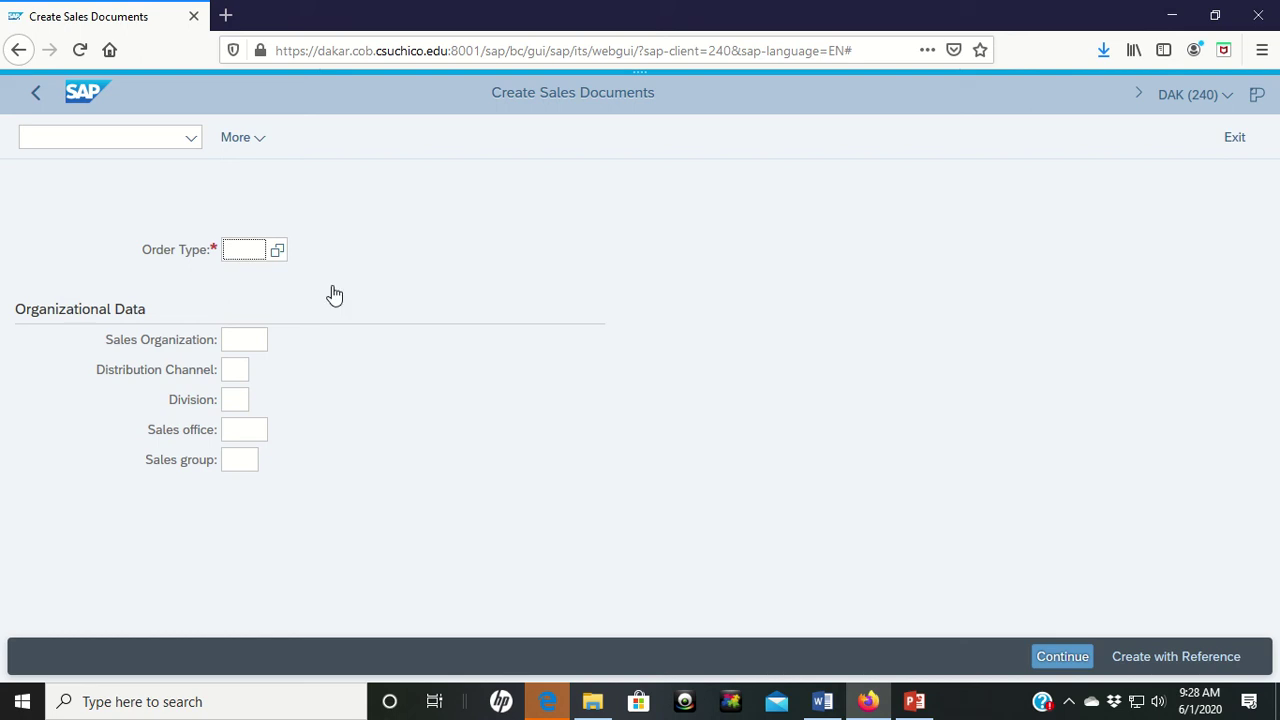
pyautogui.press('F4')
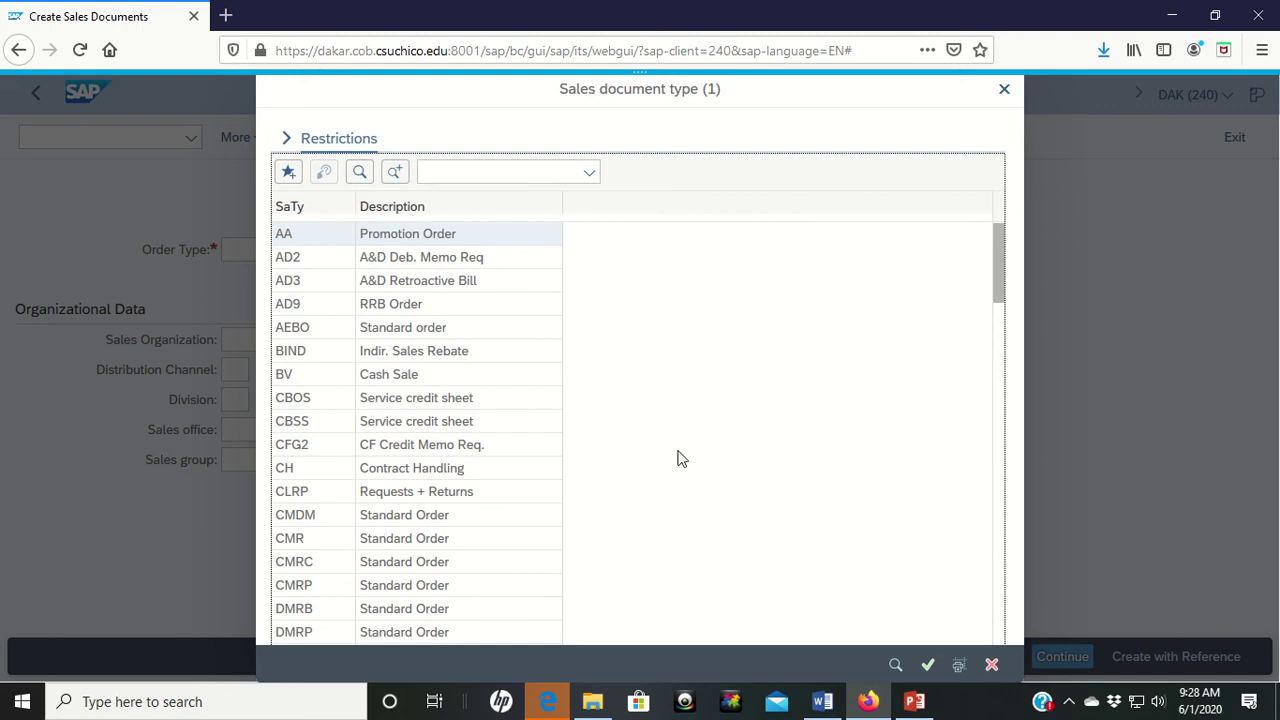
pyautogui.click(1004, 90)
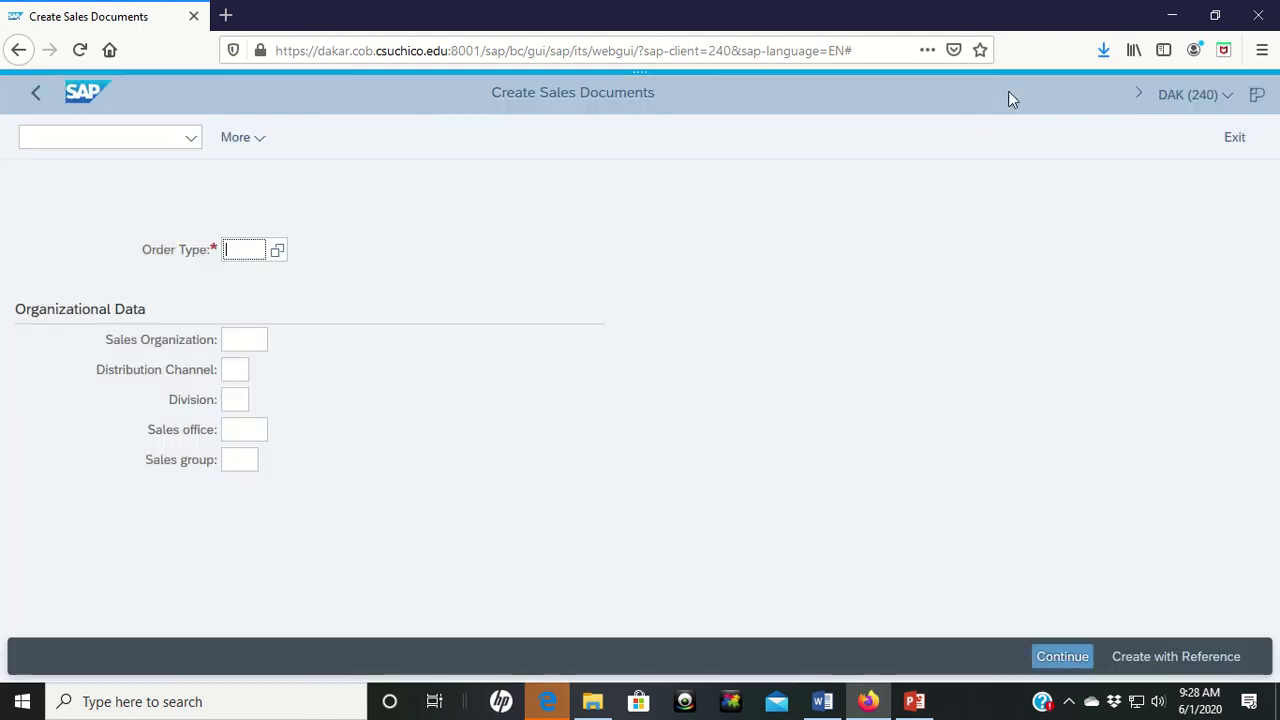
# Fill in the Order Type from its list of possible entries, choosing the CBOS Service credit sheet entry.
pyautogui.click(279, 253)
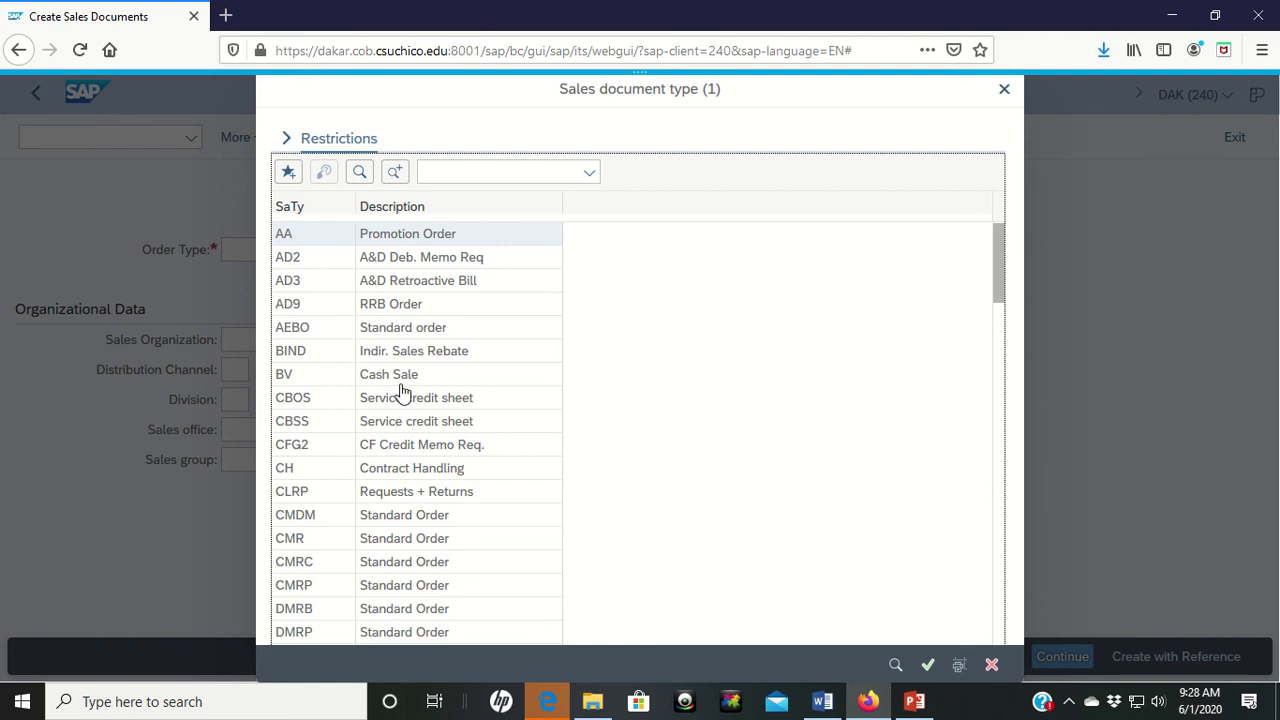
pyautogui.click(1005, 92)
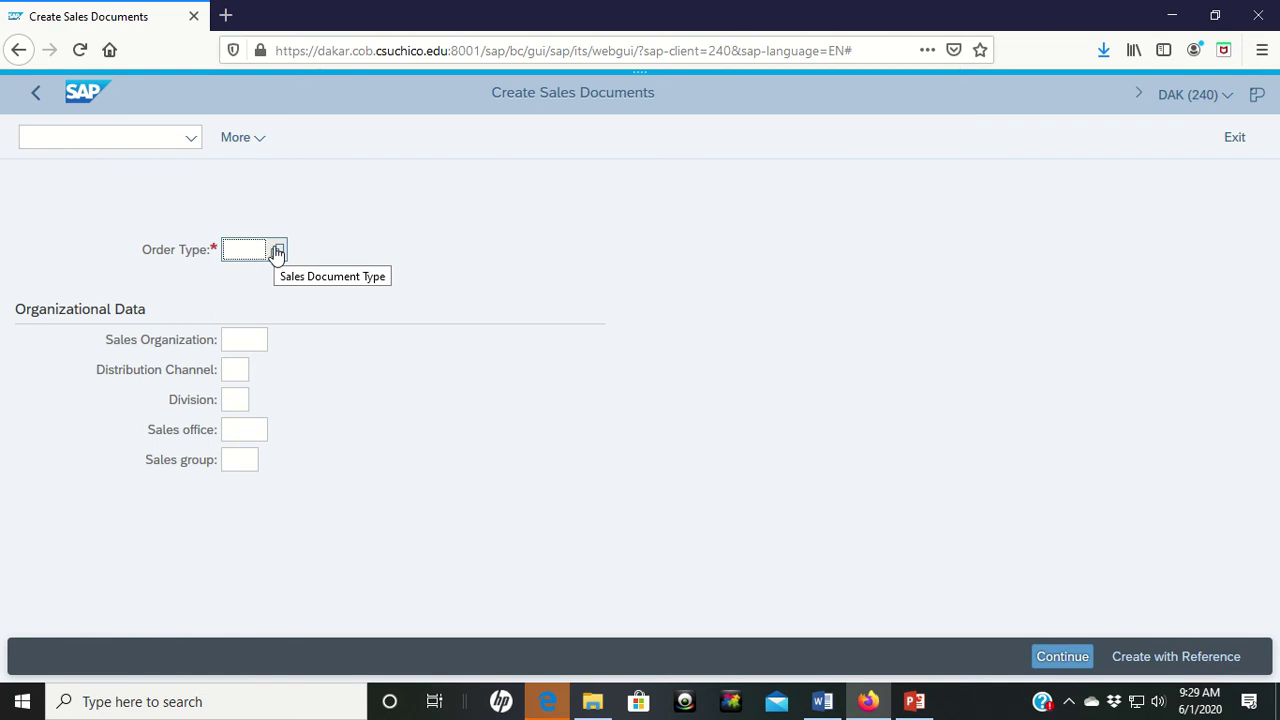
pyautogui.click(277, 251)
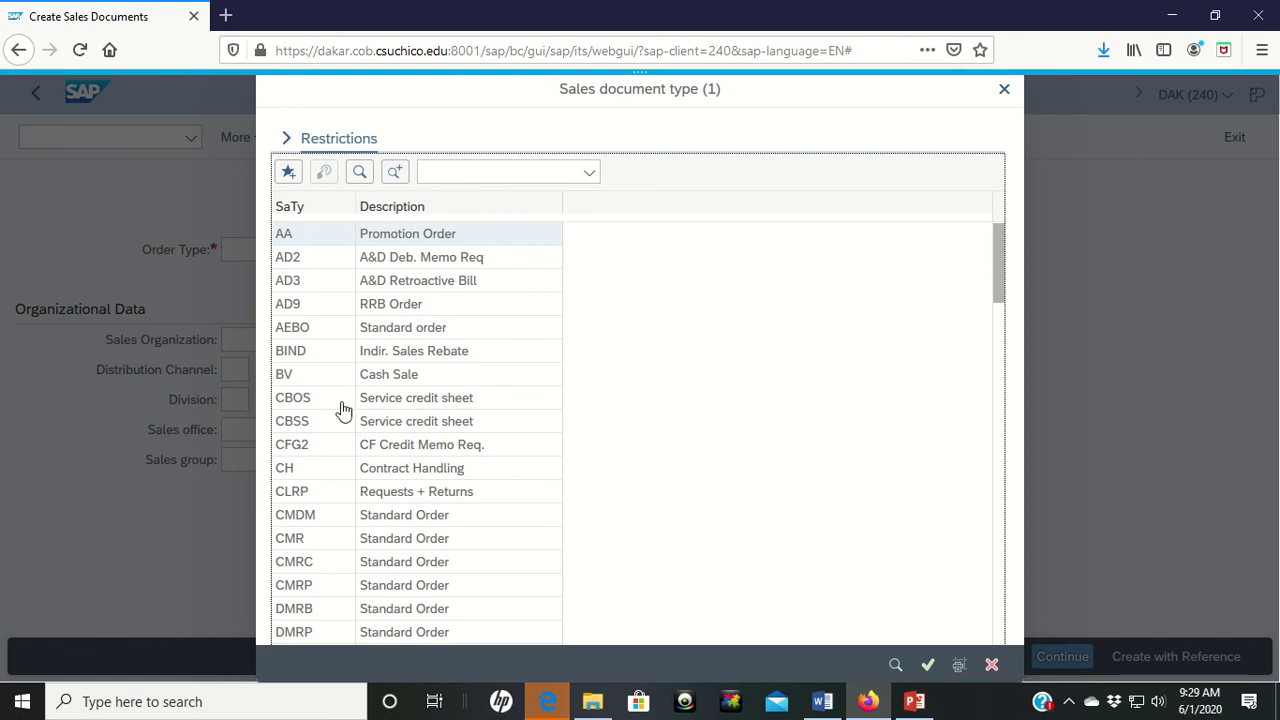
pyautogui.doubleClick(380, 400)
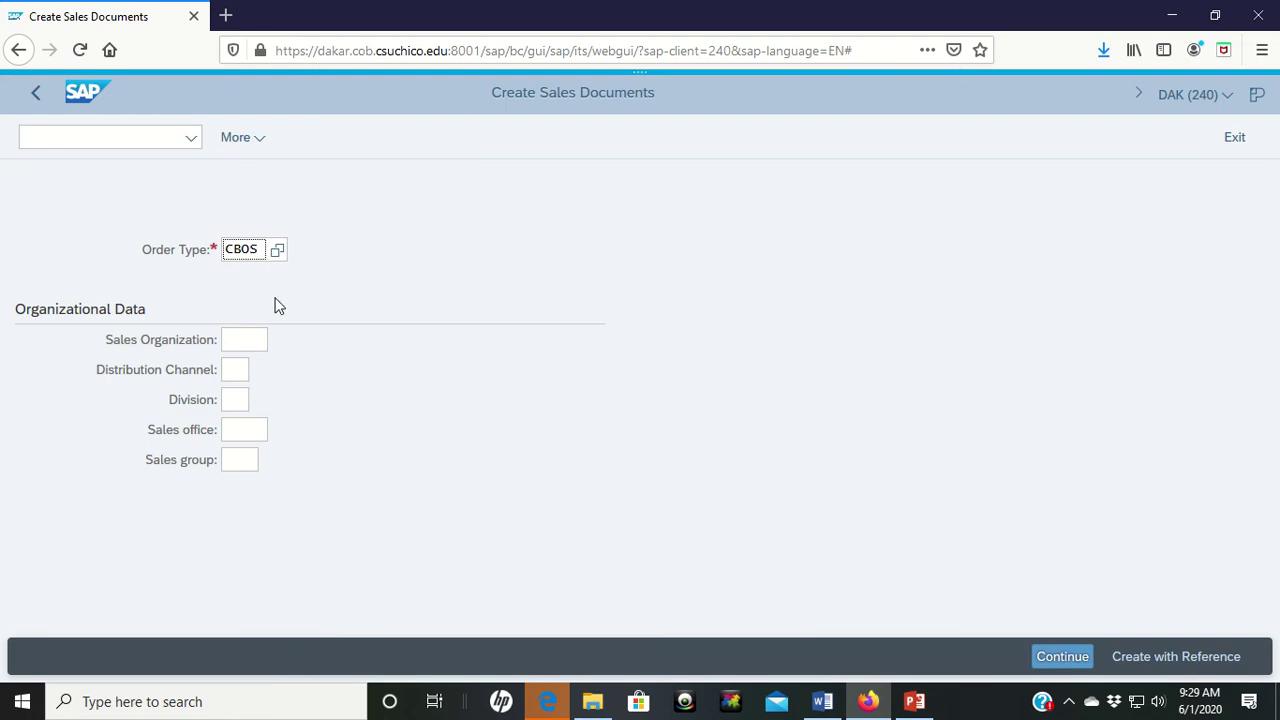
# Clear the Order Type field.
pyautogui.click(264, 250)
pyautogui.press('BackSpace')
pyautogui.press('BackSpace')
pyautogui.press('BackSpace')
pyautogui.press('BackSpace')
# Return to SAP Easy Access and start the stock overview with transaction code MMBE.
pyautogui.click(83, 140)
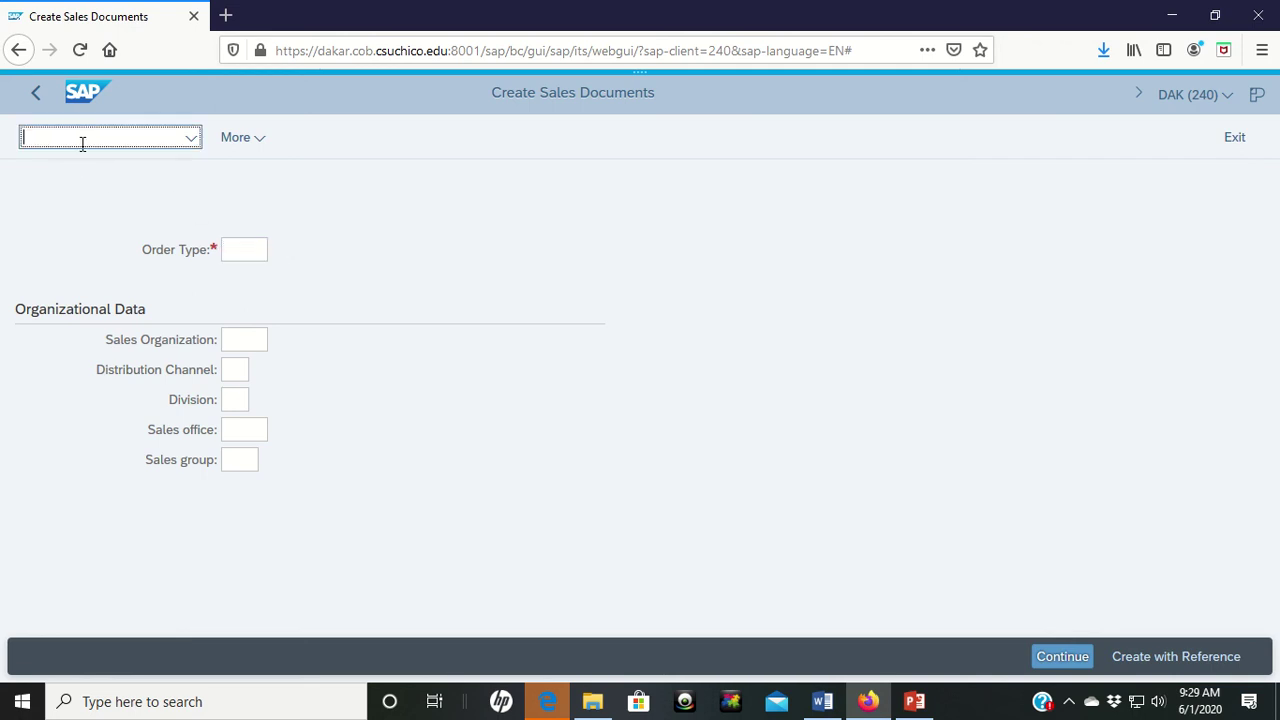
pyautogui.click(34, 92)
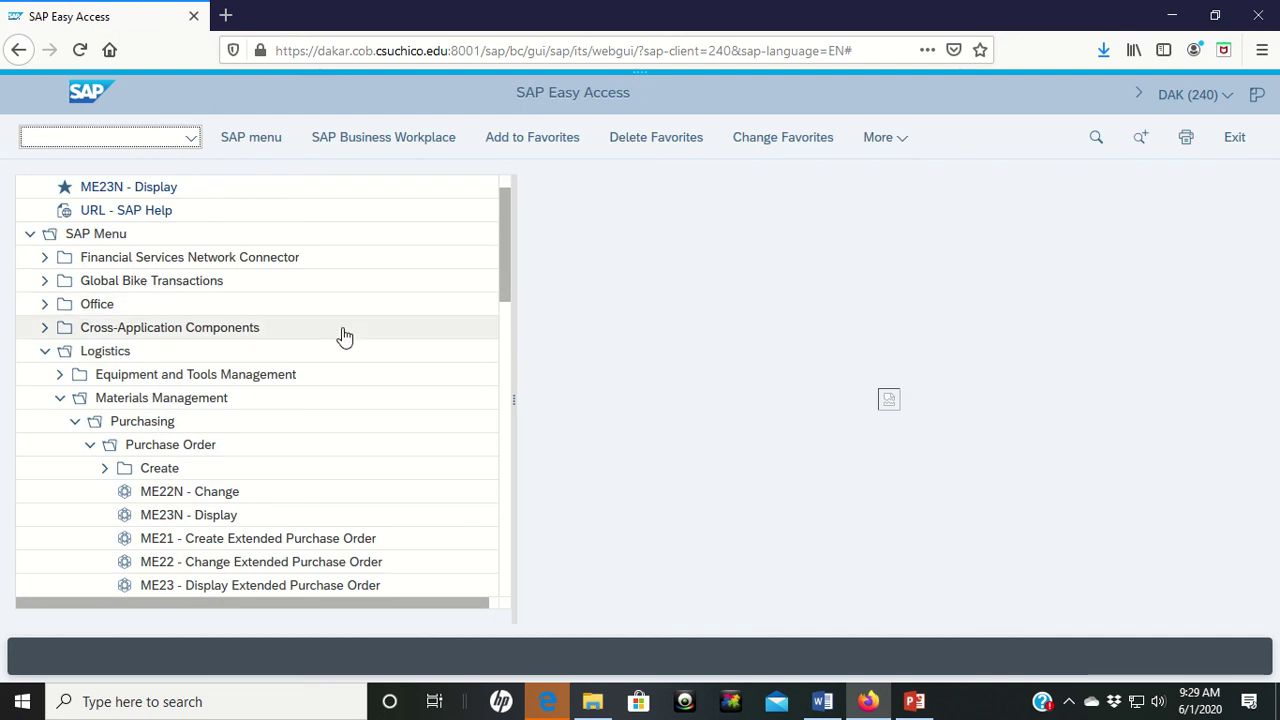
pyautogui.click(88, 140)
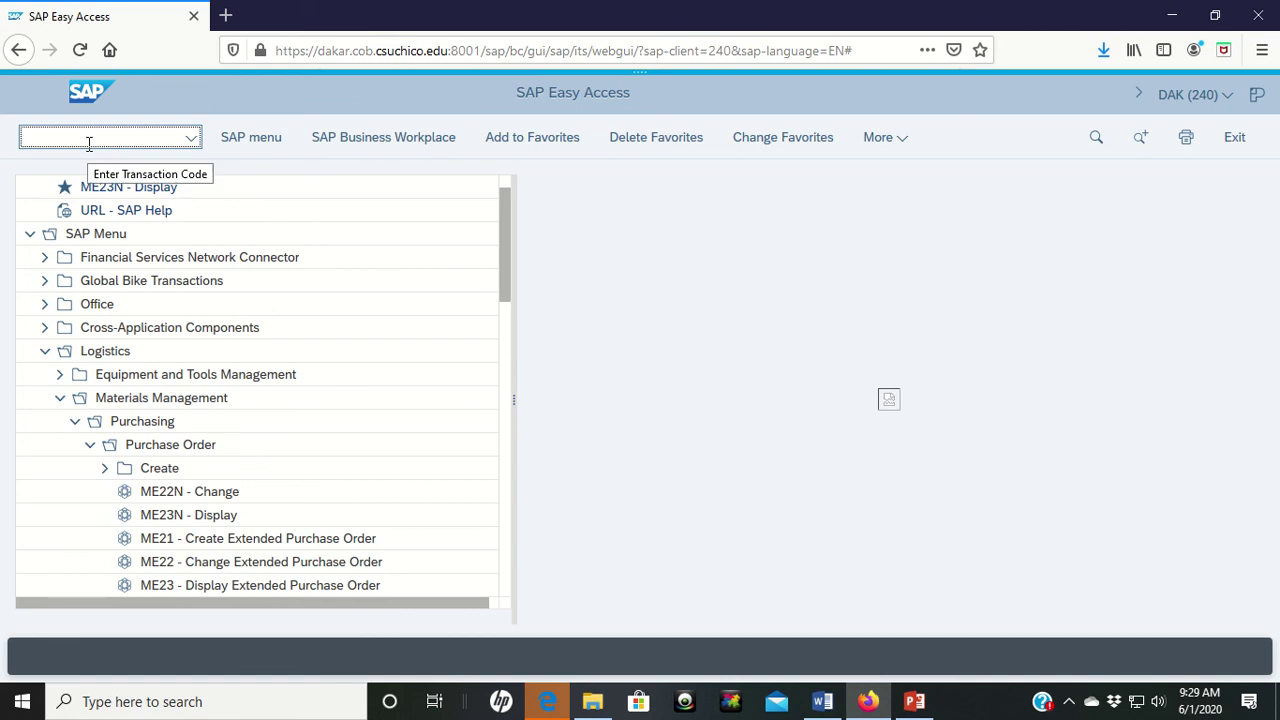
pyautogui.write('mmbe')
pyautogui.press('Return')
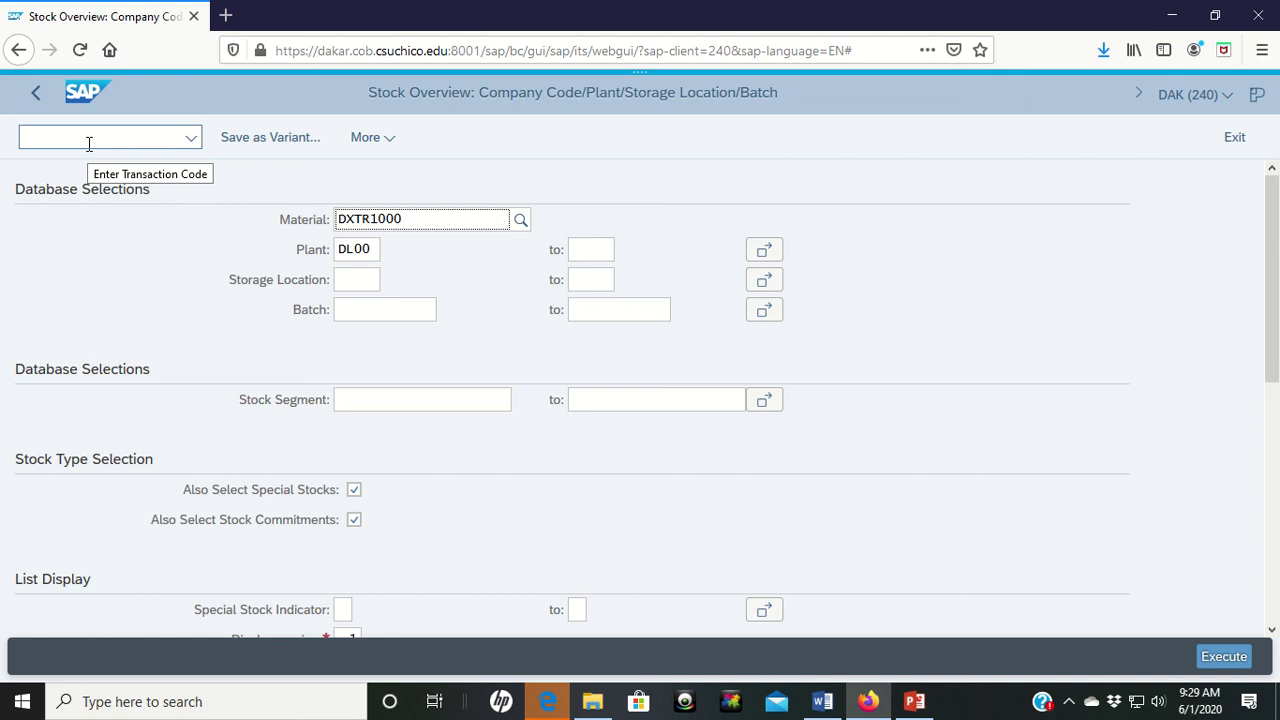
# Clear the prefilled Material and Plant values in the stock overview selection.
pyautogui.moveTo(422, 219); pyautogui.dragTo(327, 219)
pyautogui.press('Delete')
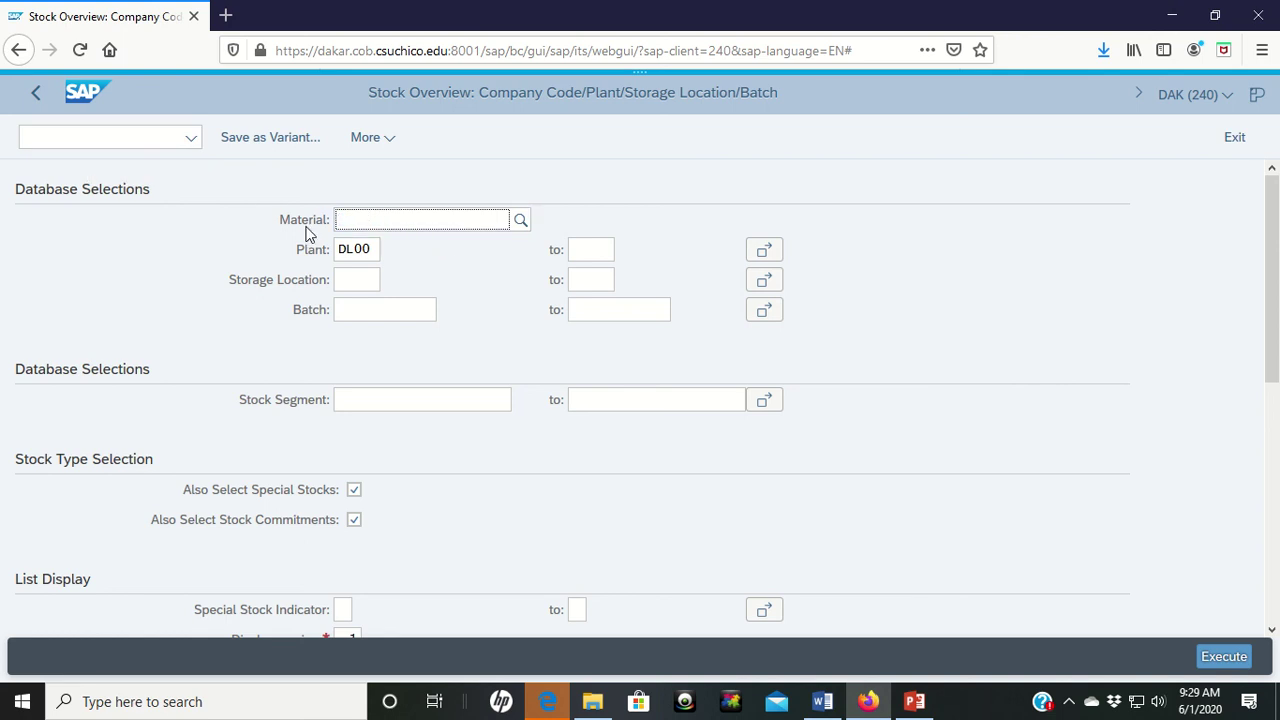
pyautogui.press('Tab')
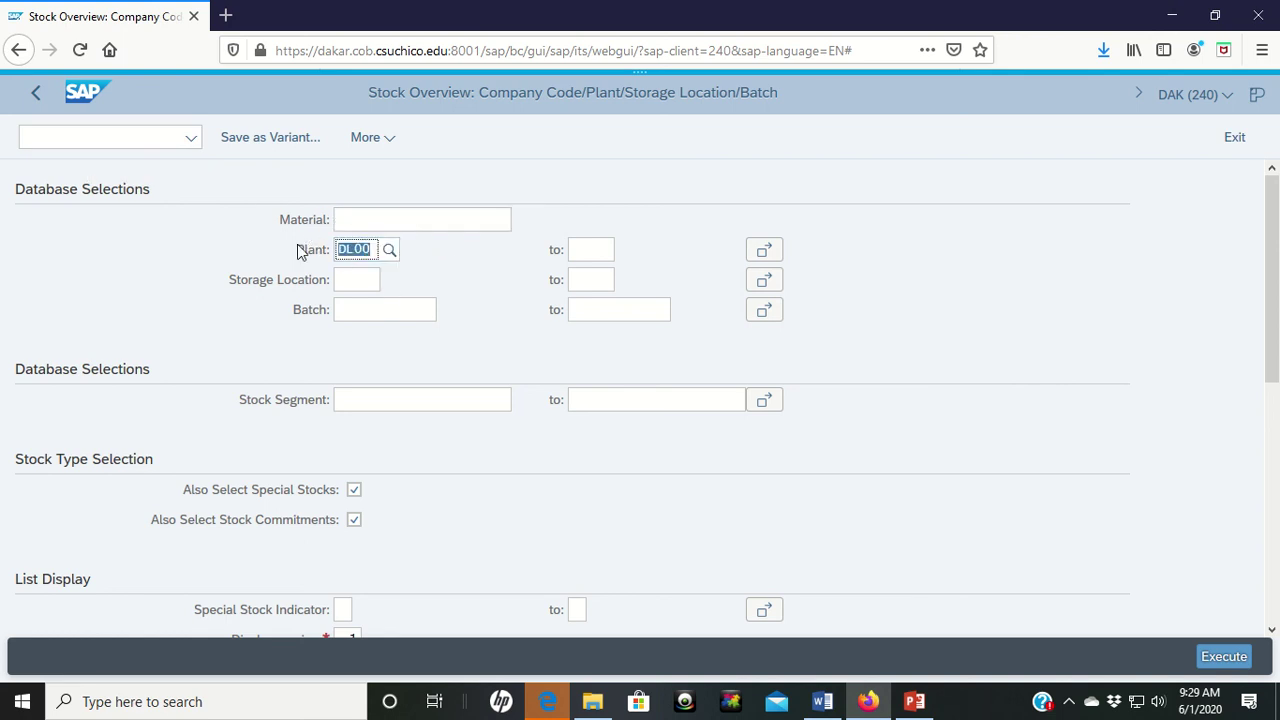
pyautogui.press('Delete')
# Set the Material to DXTR1000, choosing the matching Deluxe Touring Bike (Black) suggestion.
pyautogui.click(367, 220)
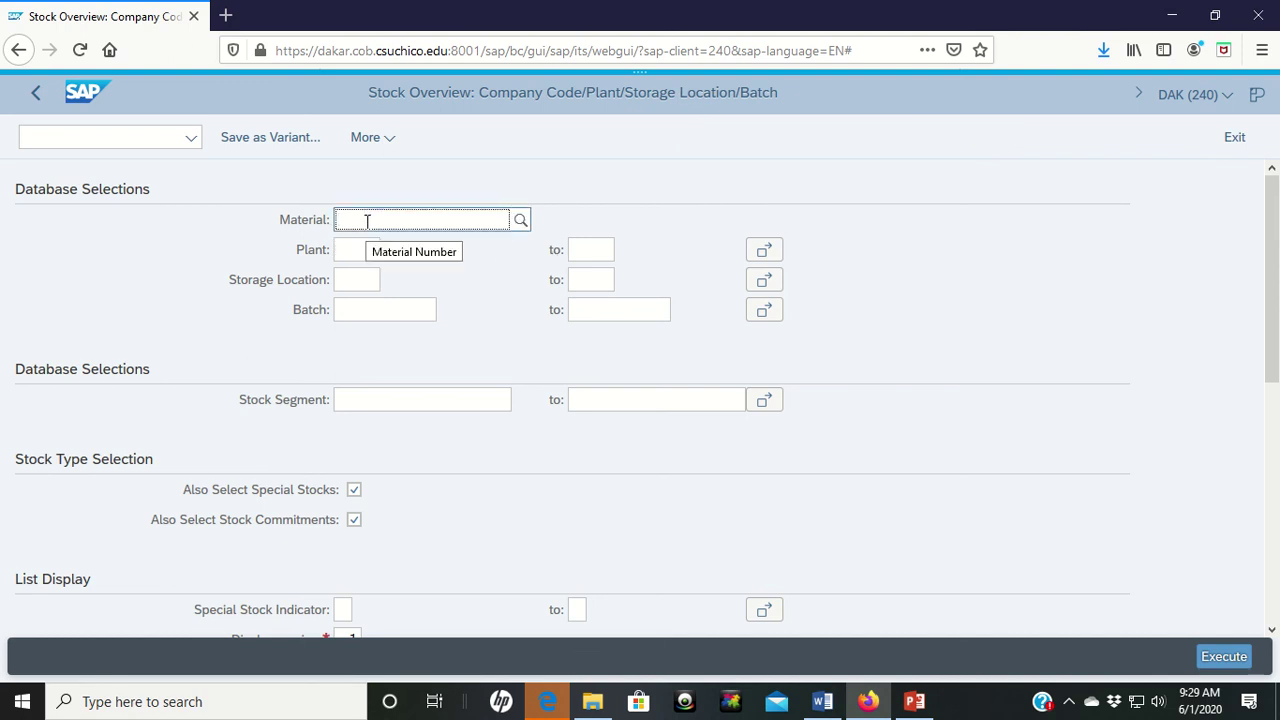
pyautogui.write('dxtr1000')
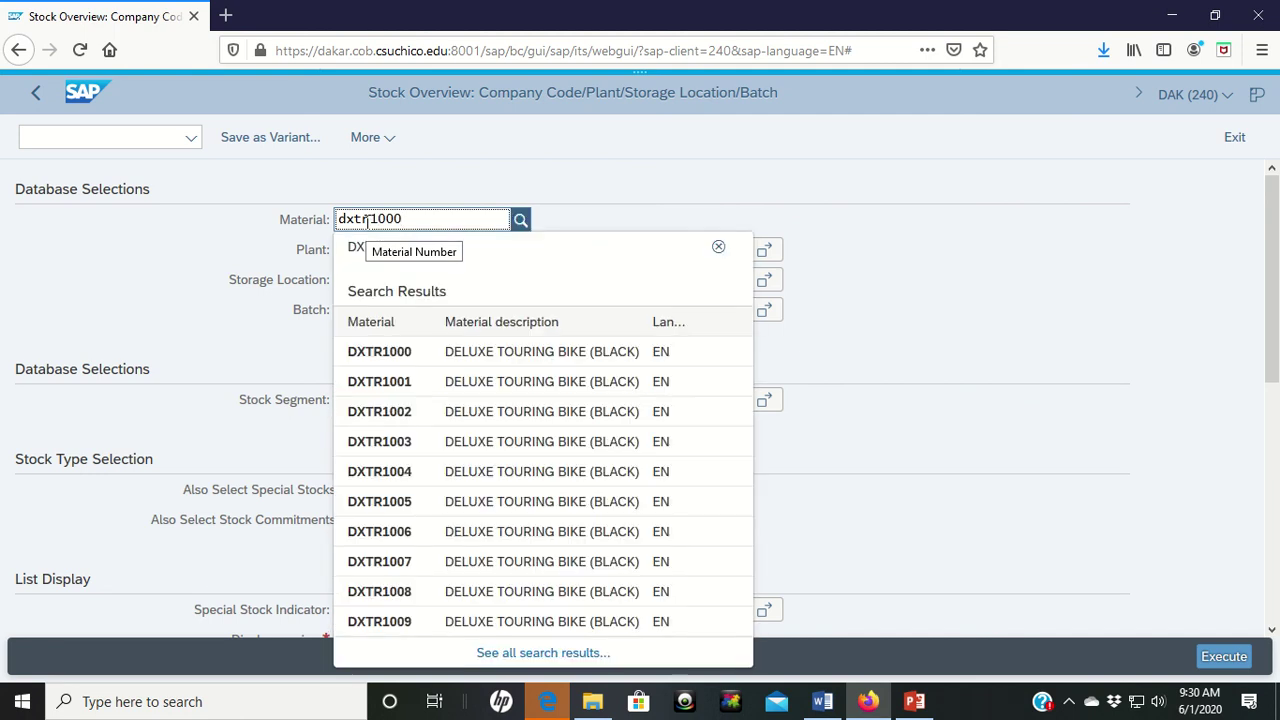
pyautogui.doubleClick(404, 360)
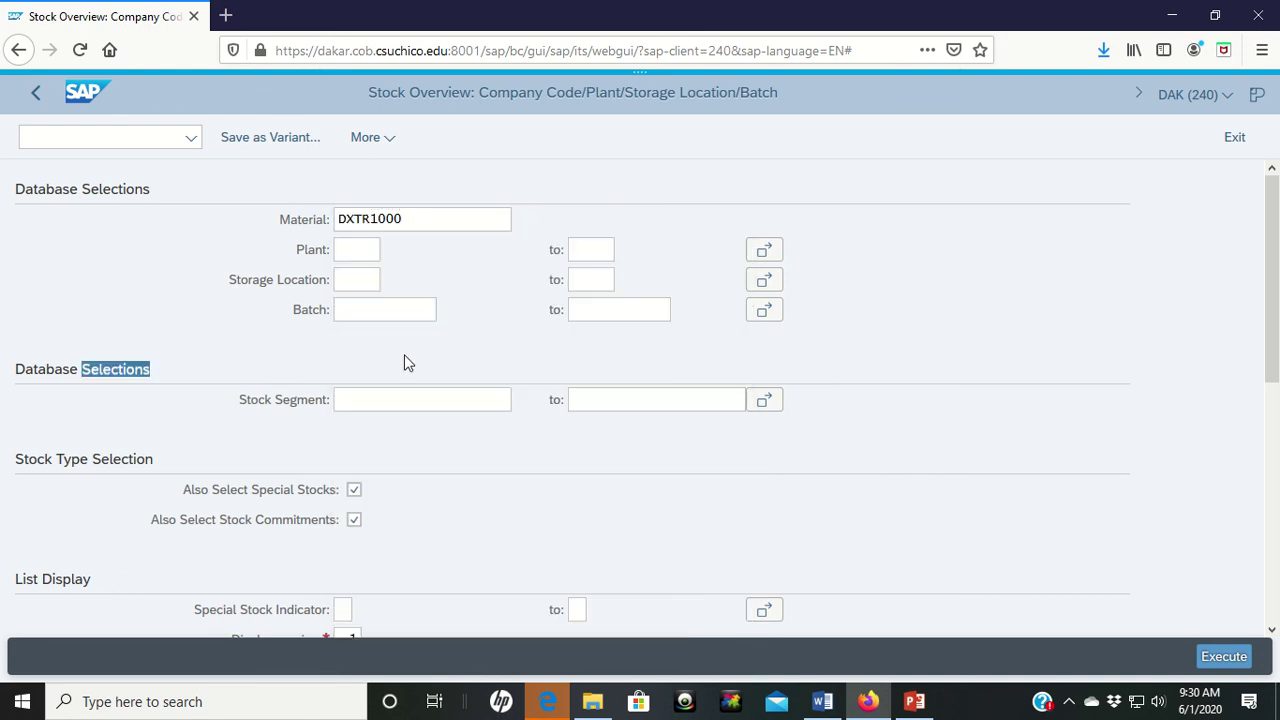
# Fill in the lower value of the Plant range from its list of possible entries, choosing DL00 (Plant Dallas).
pyautogui.click(356, 249)
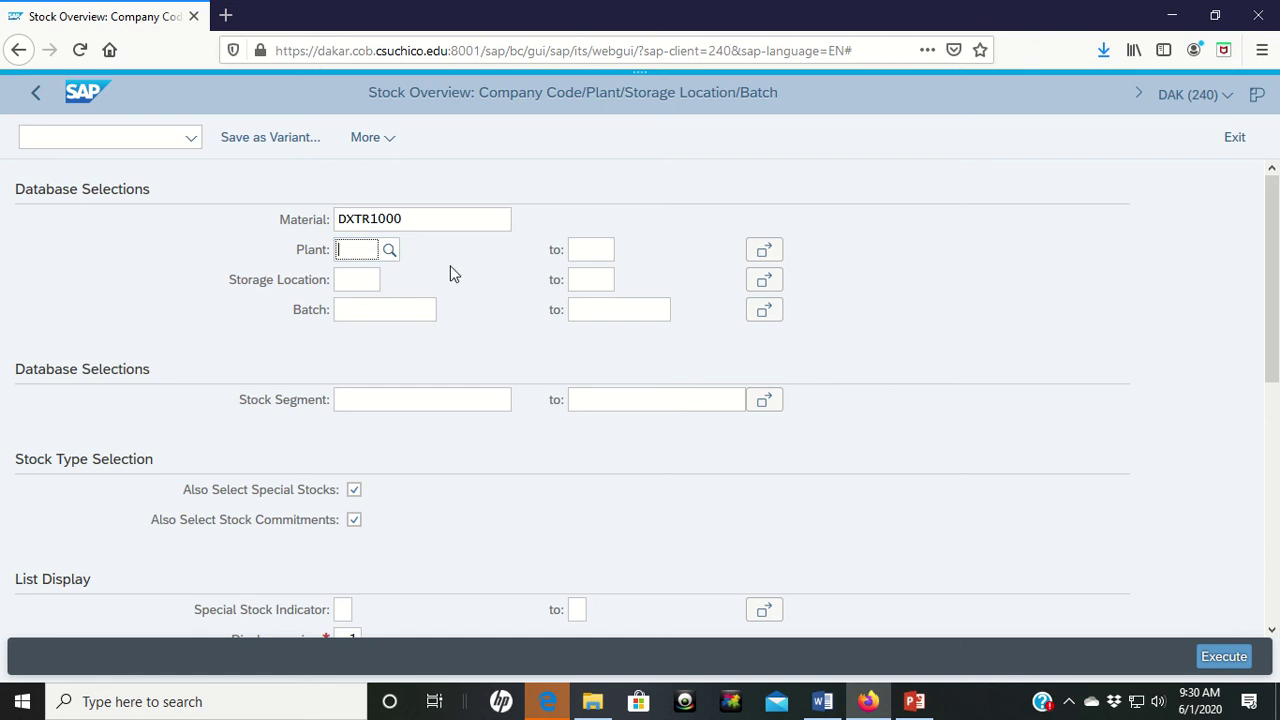
pyautogui.click(388, 252)
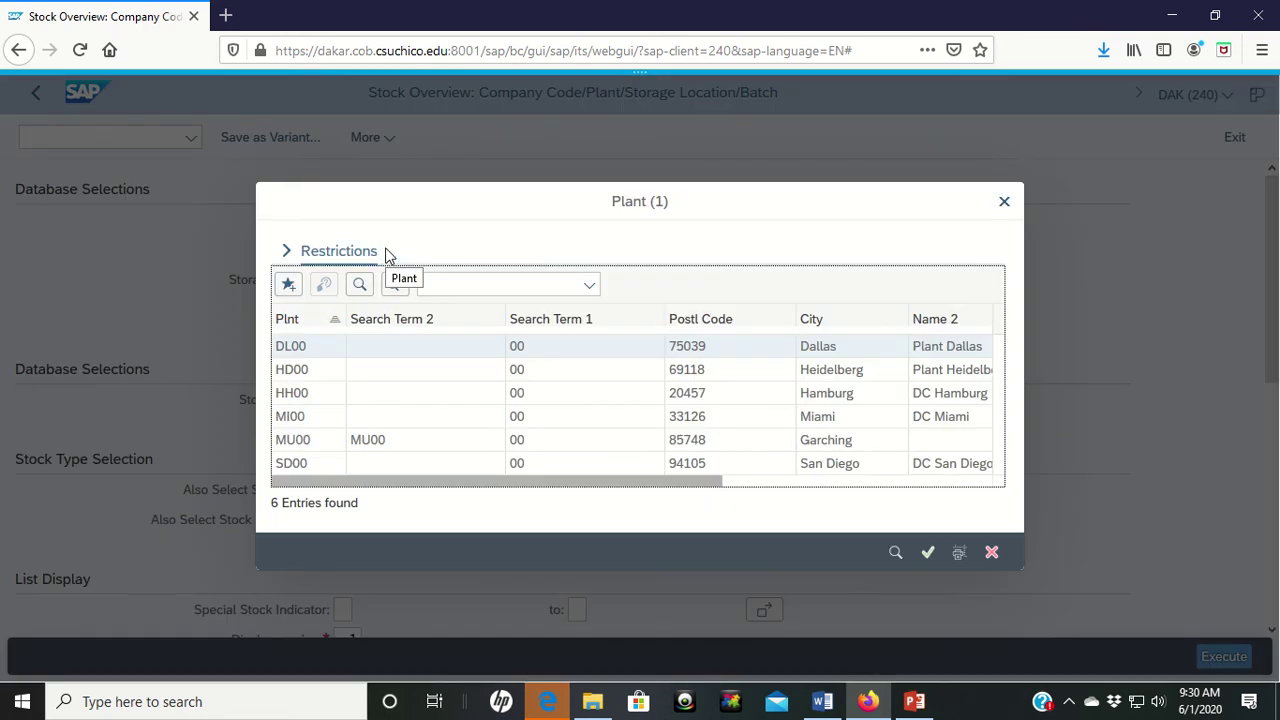
pyautogui.click(293, 348)
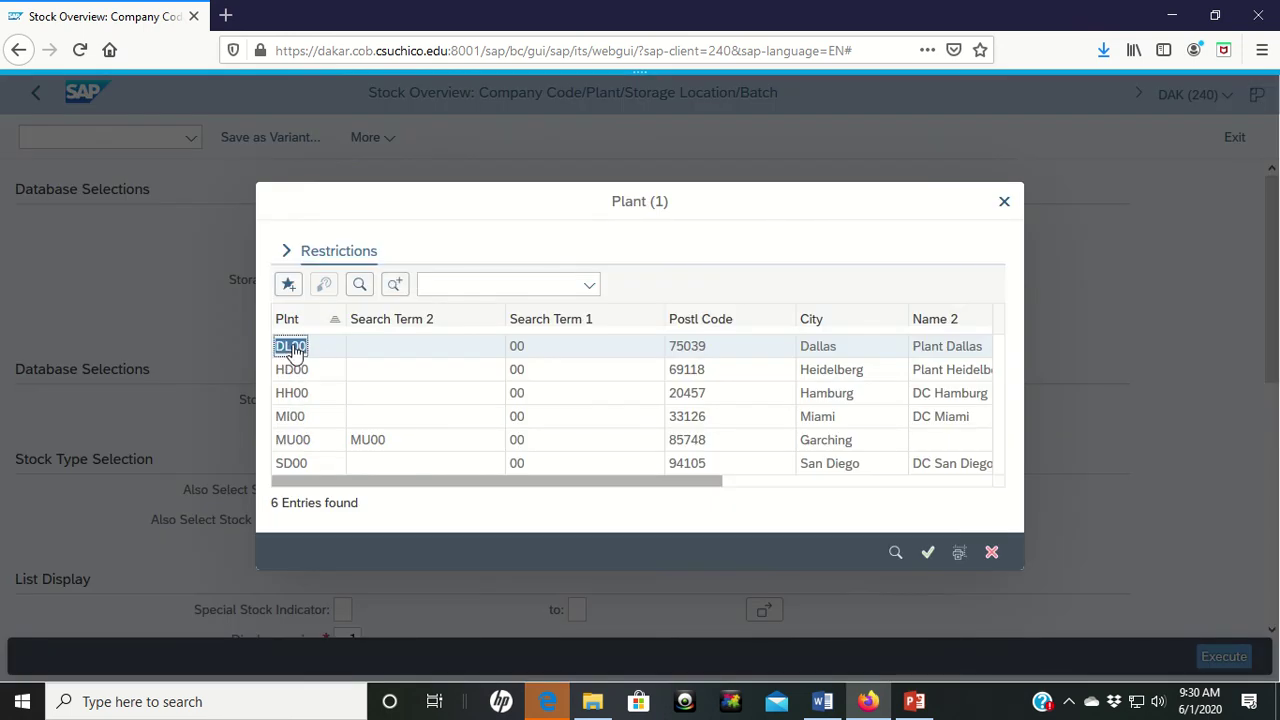
pyautogui.doubleClick(293, 348)
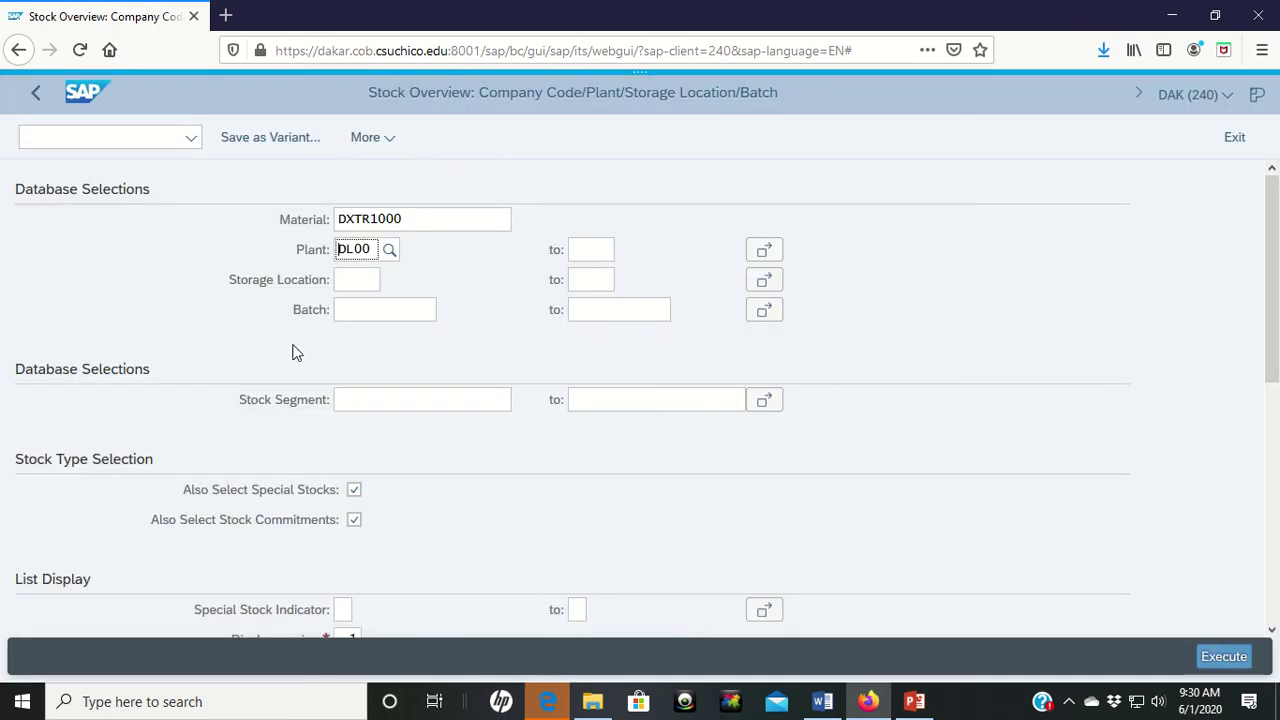
# Search for "mi" in the upper value of the Plant range and accept the suggested plant MI00.
pyautogui.click(601, 251)
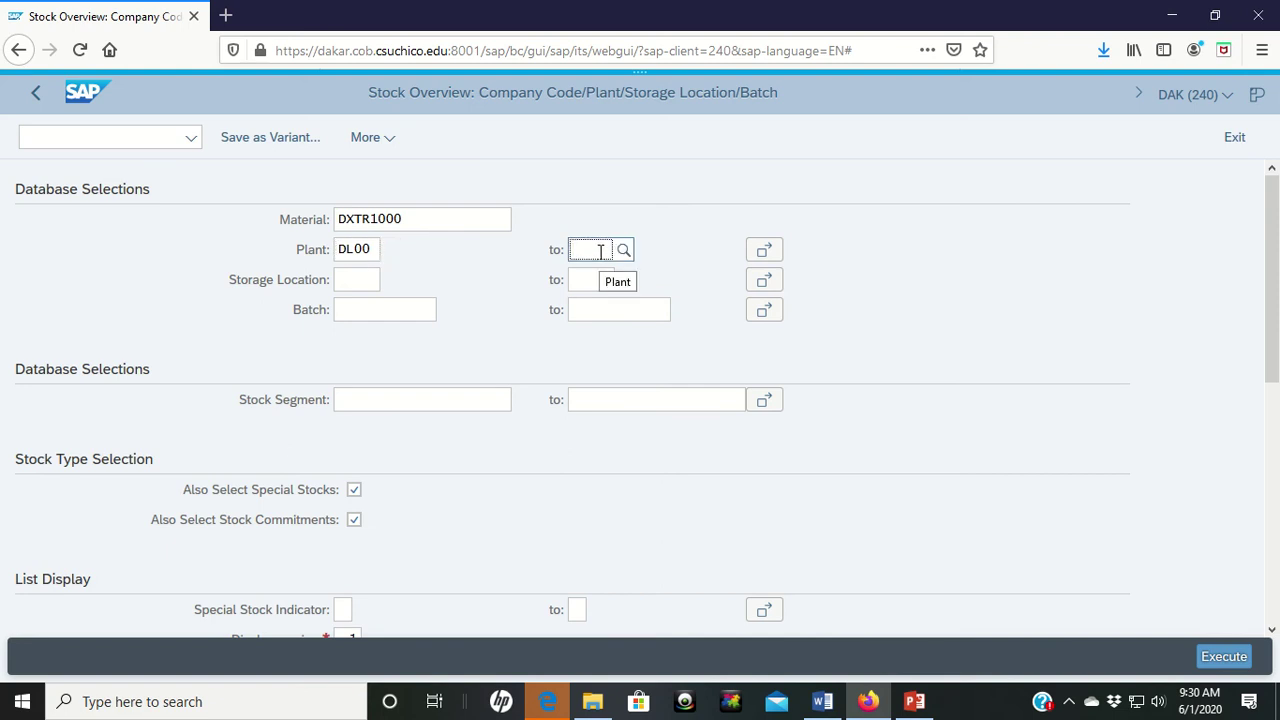
pyautogui.write('mi')
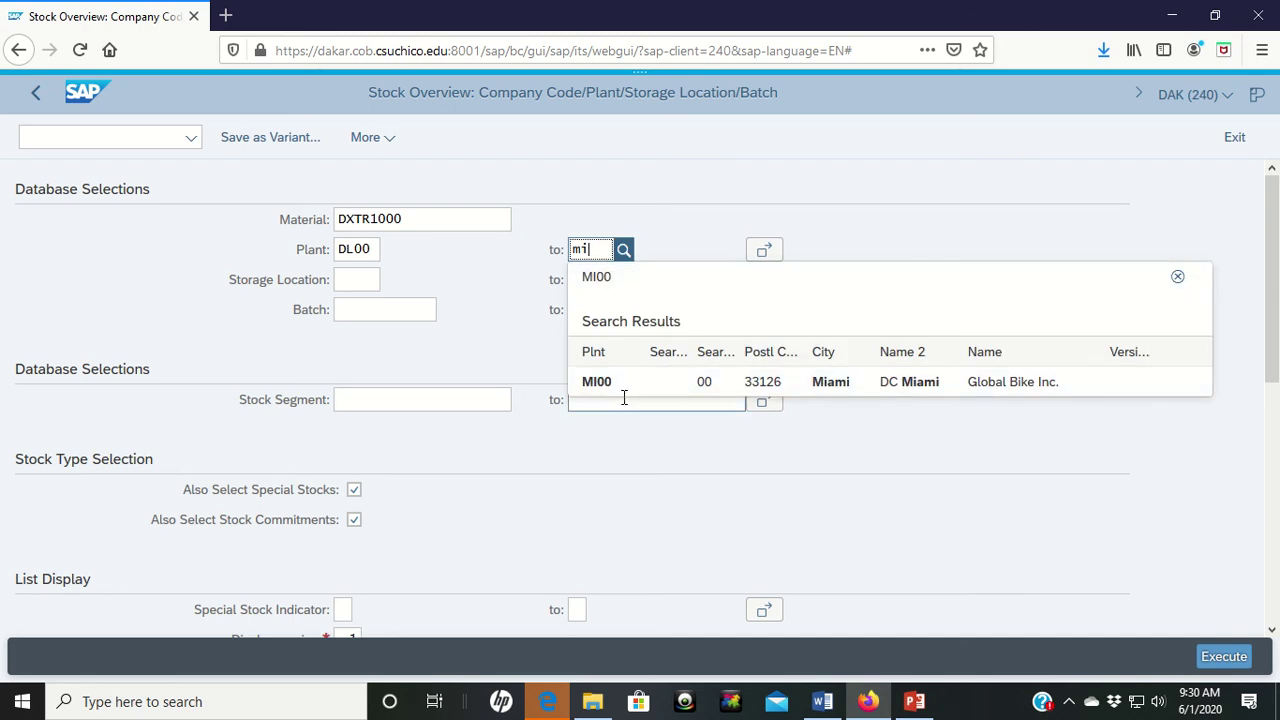
pyautogui.click(600, 382)
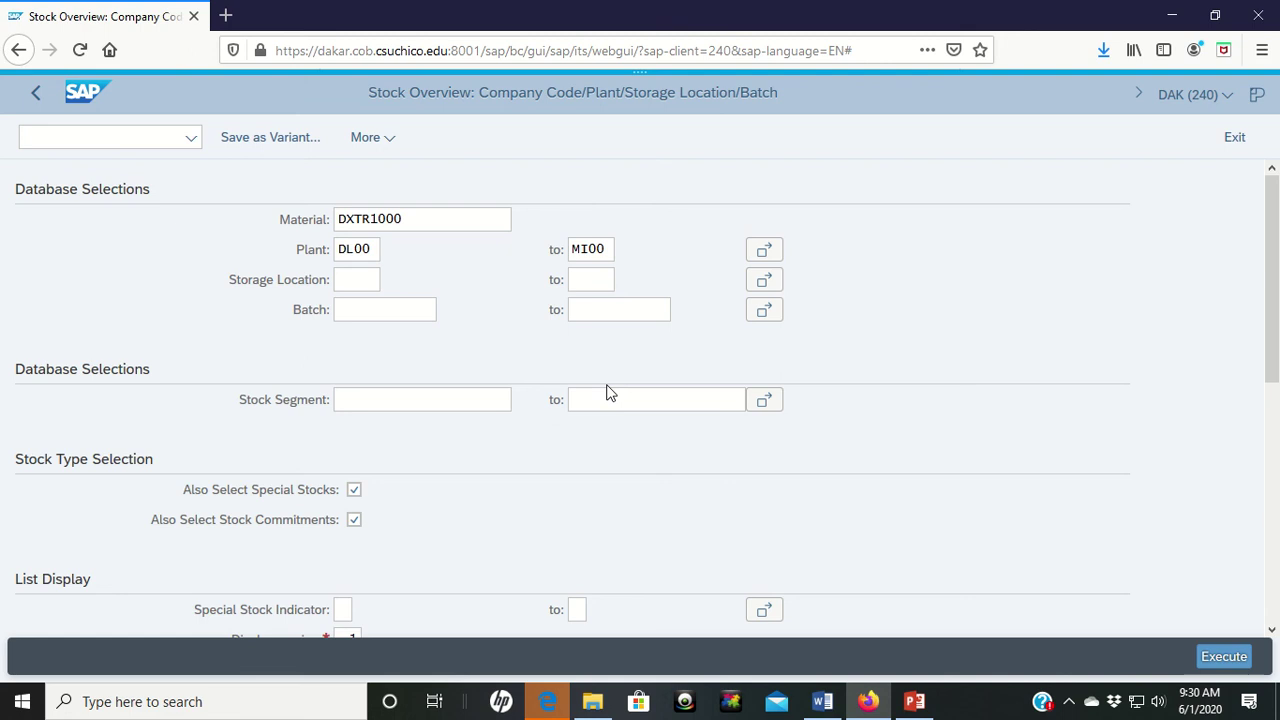
# Clear the upper Plant value and fill it from the list of possible entries, choosing MI00 (DC Miami).
pyautogui.click(613, 250)
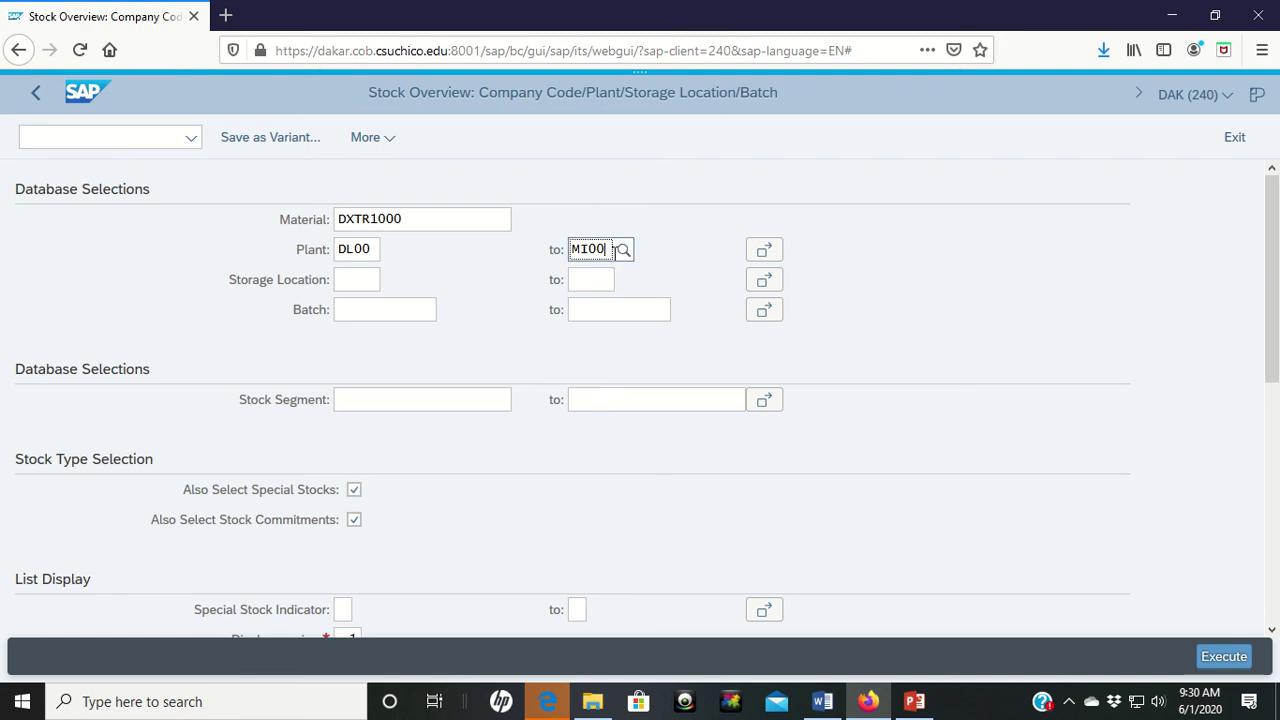
pyautogui.press('BackSpace')
pyautogui.press('BackSpace')
pyautogui.press('BackSpace')
pyautogui.press('BackSpace')
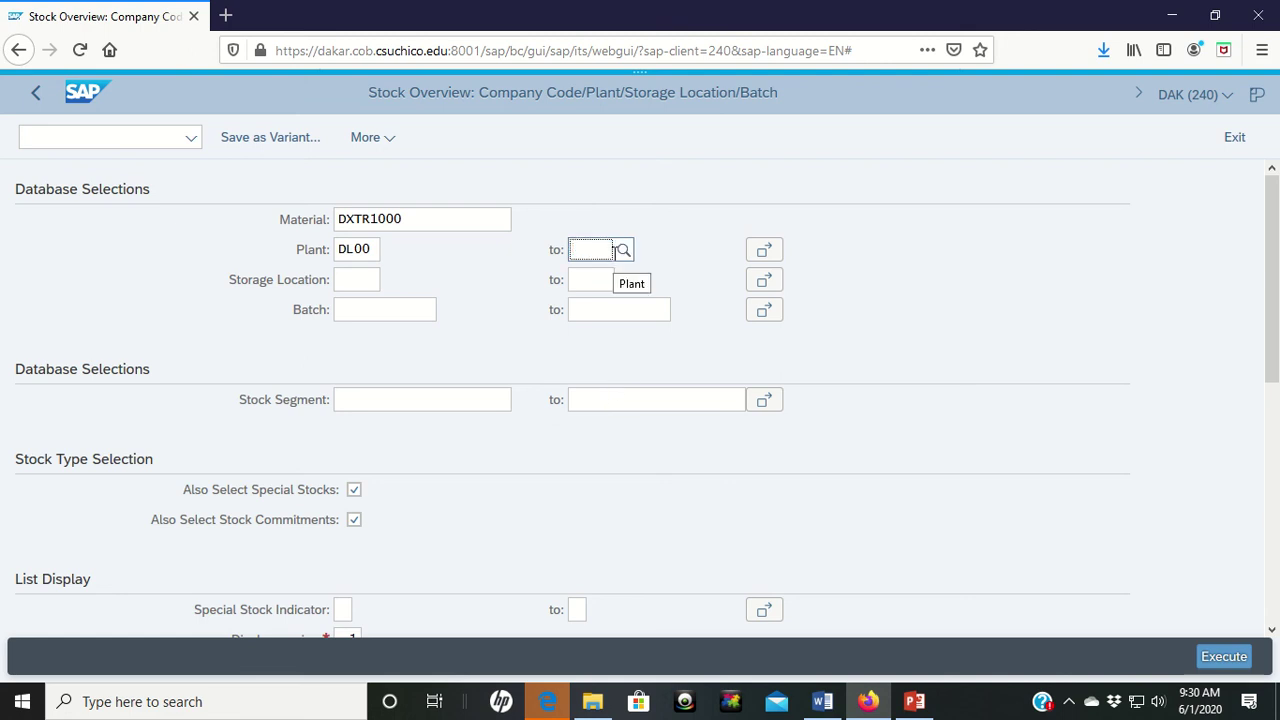
pyautogui.click(624, 250)
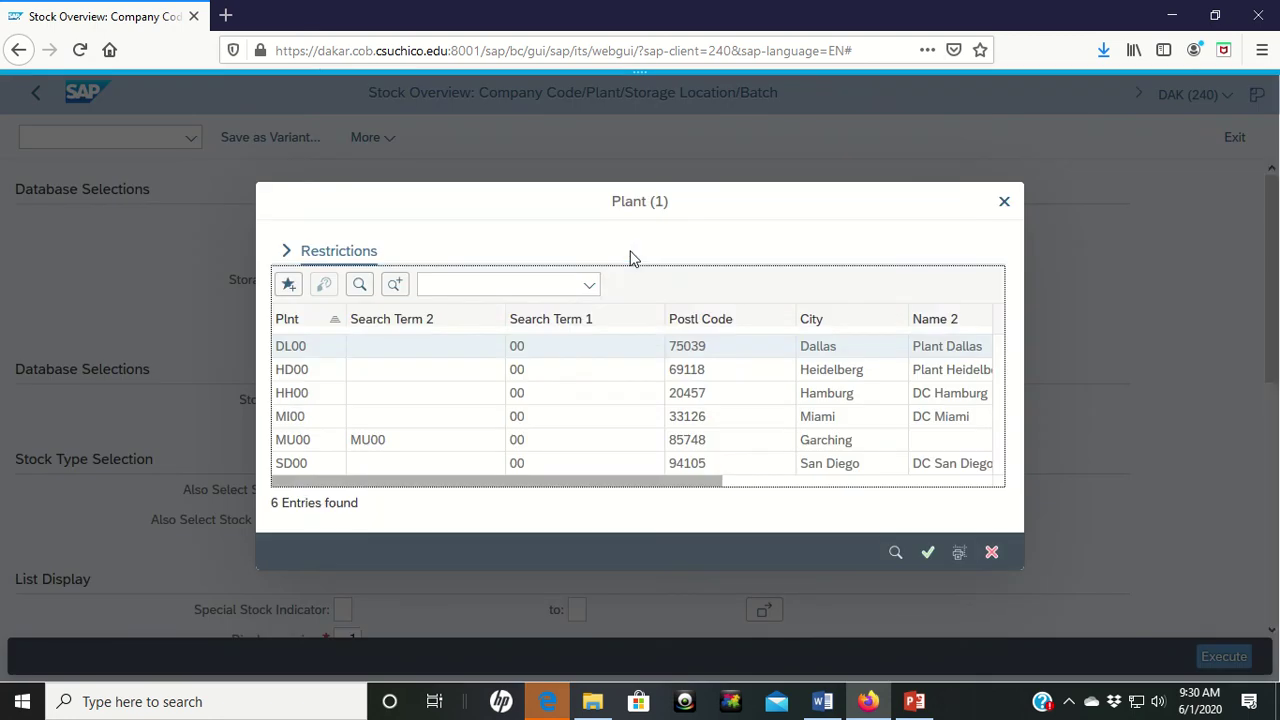
pyautogui.doubleClick(306, 418)
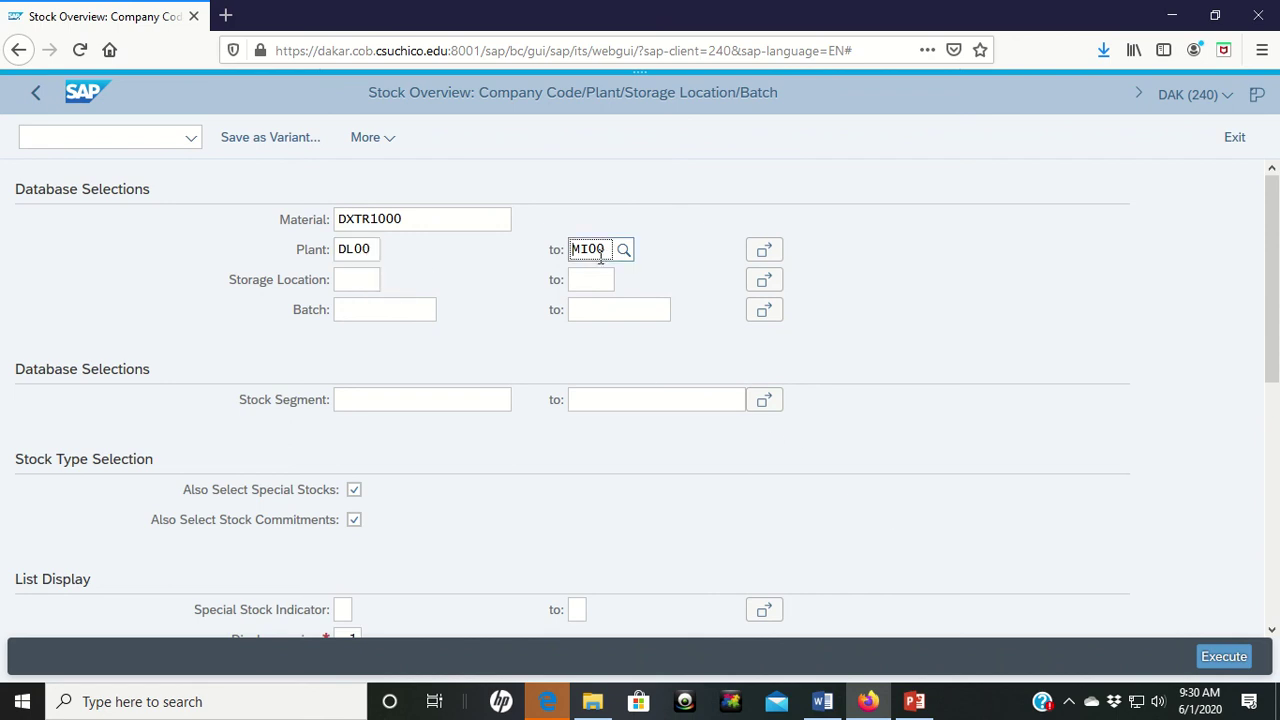
# Run the stock overview, examine the stock by company code and plant, and return to the selection screen.
pyautogui.click(1236, 664)
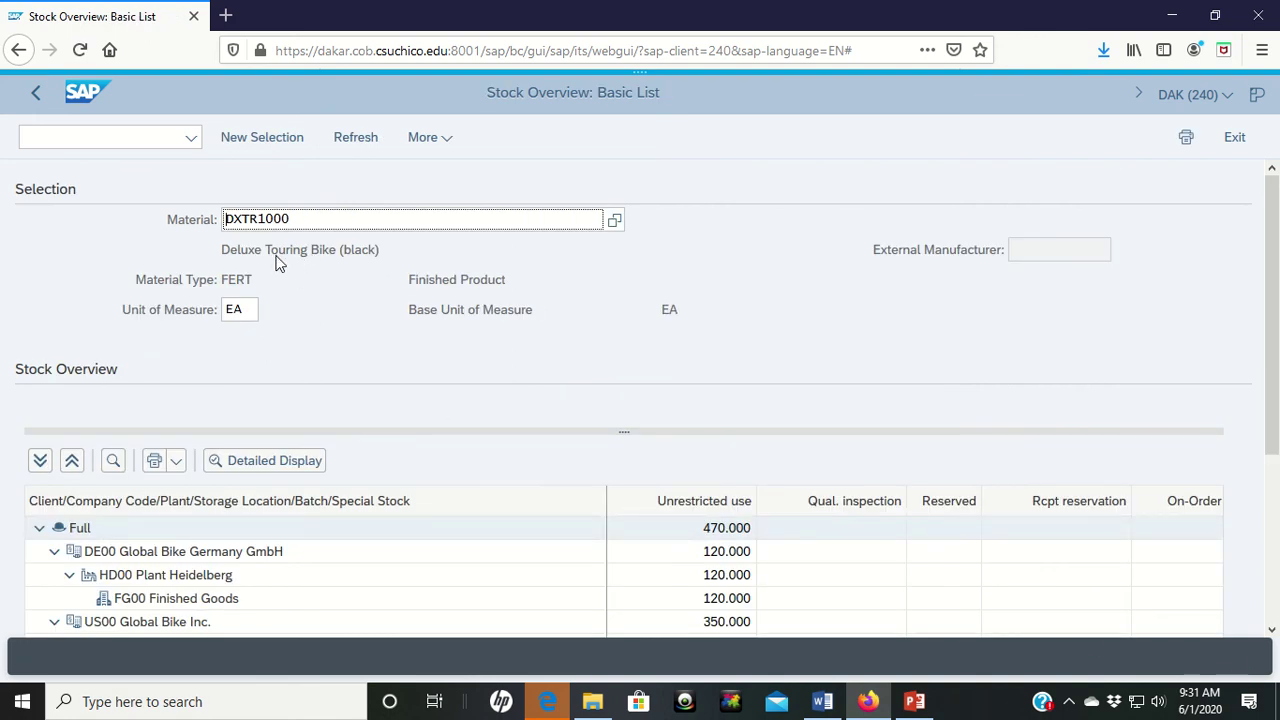
pyautogui.scroll(-5, 457, 351)
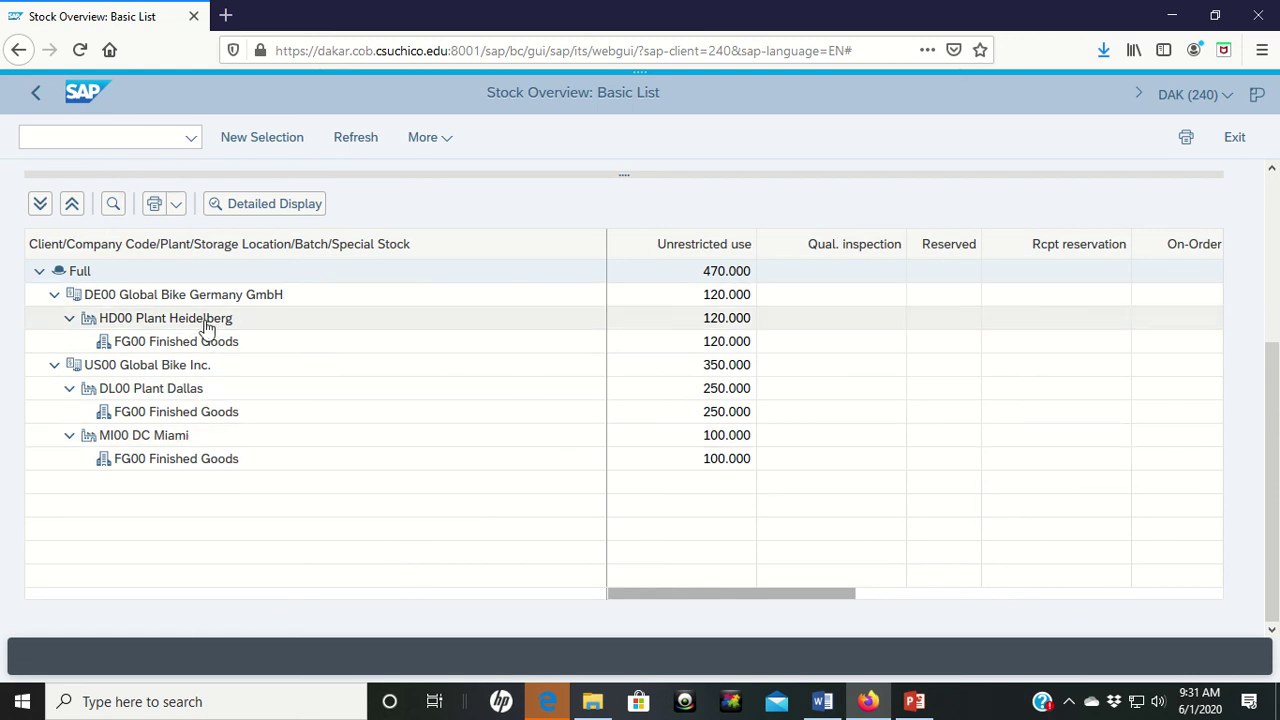
pyautogui.click(38, 97)
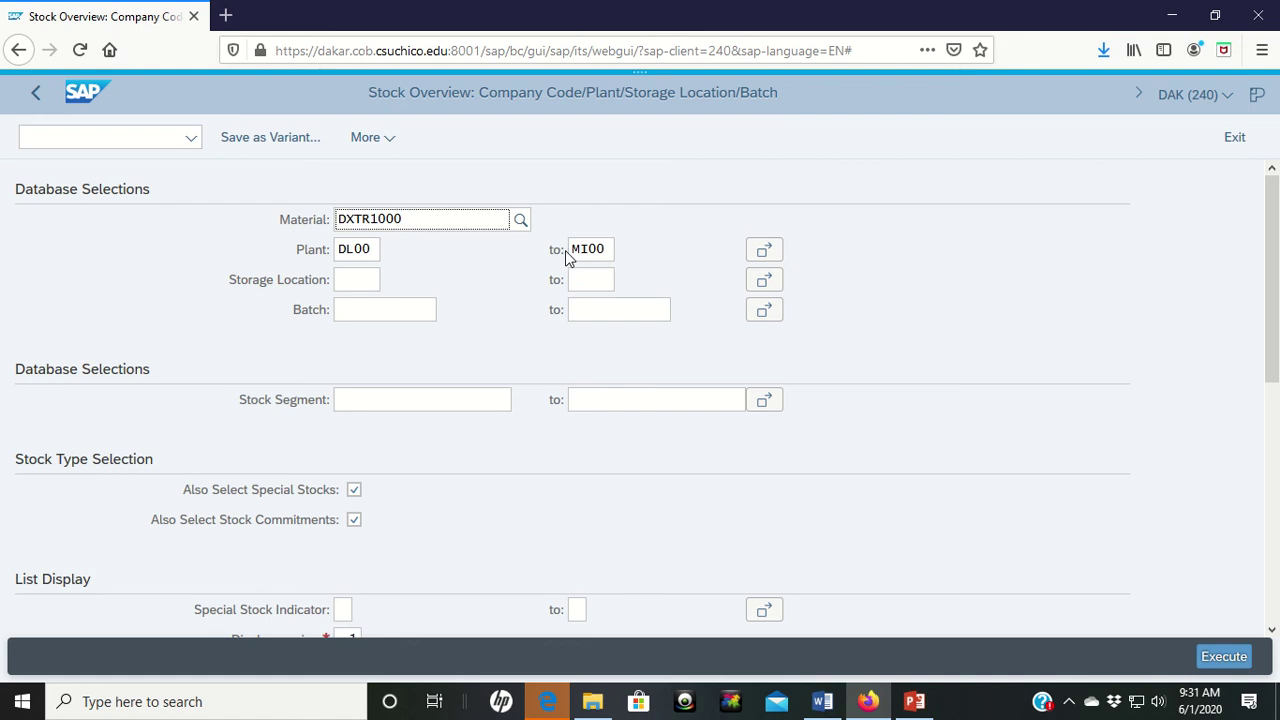
# Delete the DL00 to MI00 range from the multiple selection for Plant.
pyautogui.click(766, 252)
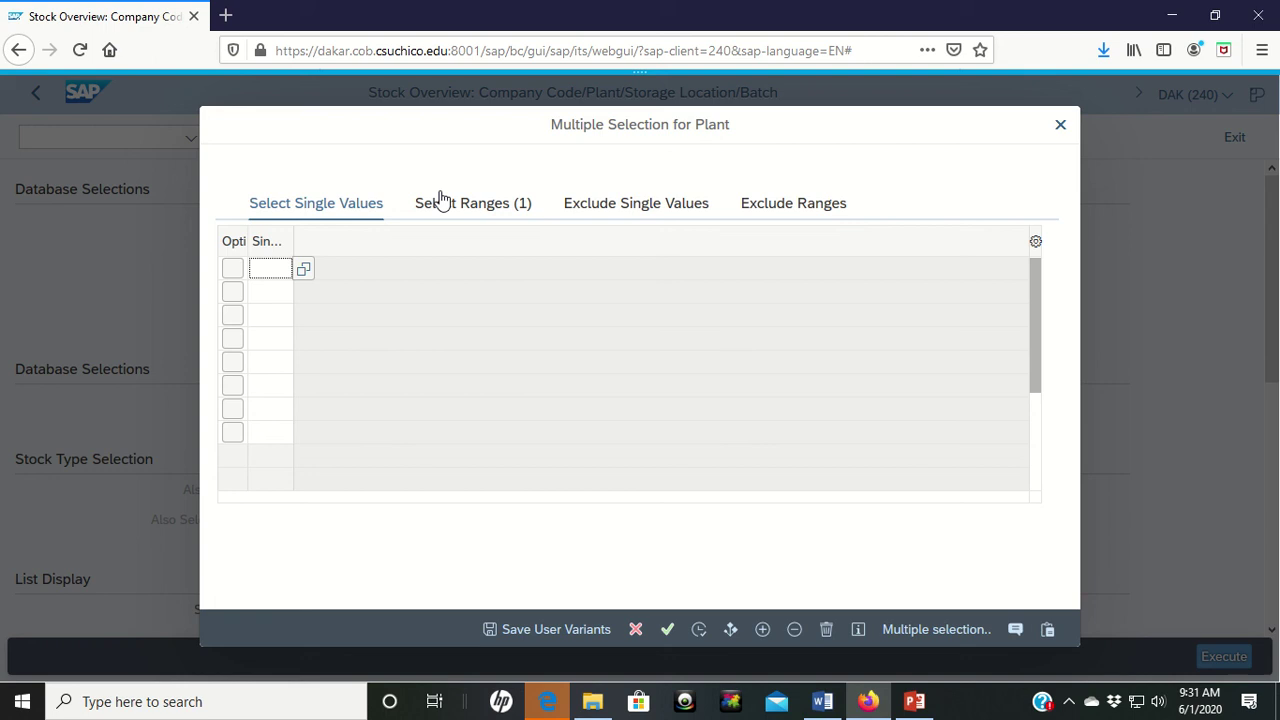
pyautogui.click(483, 210)
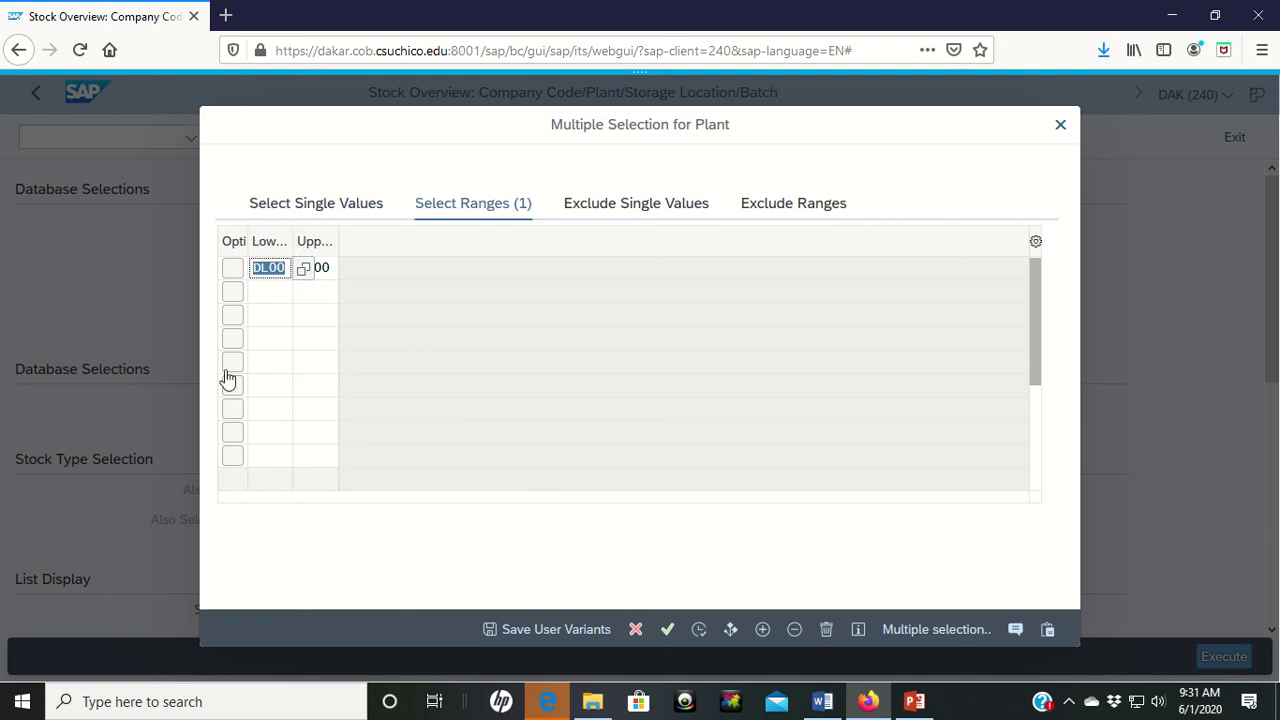
pyautogui.click(231, 270)
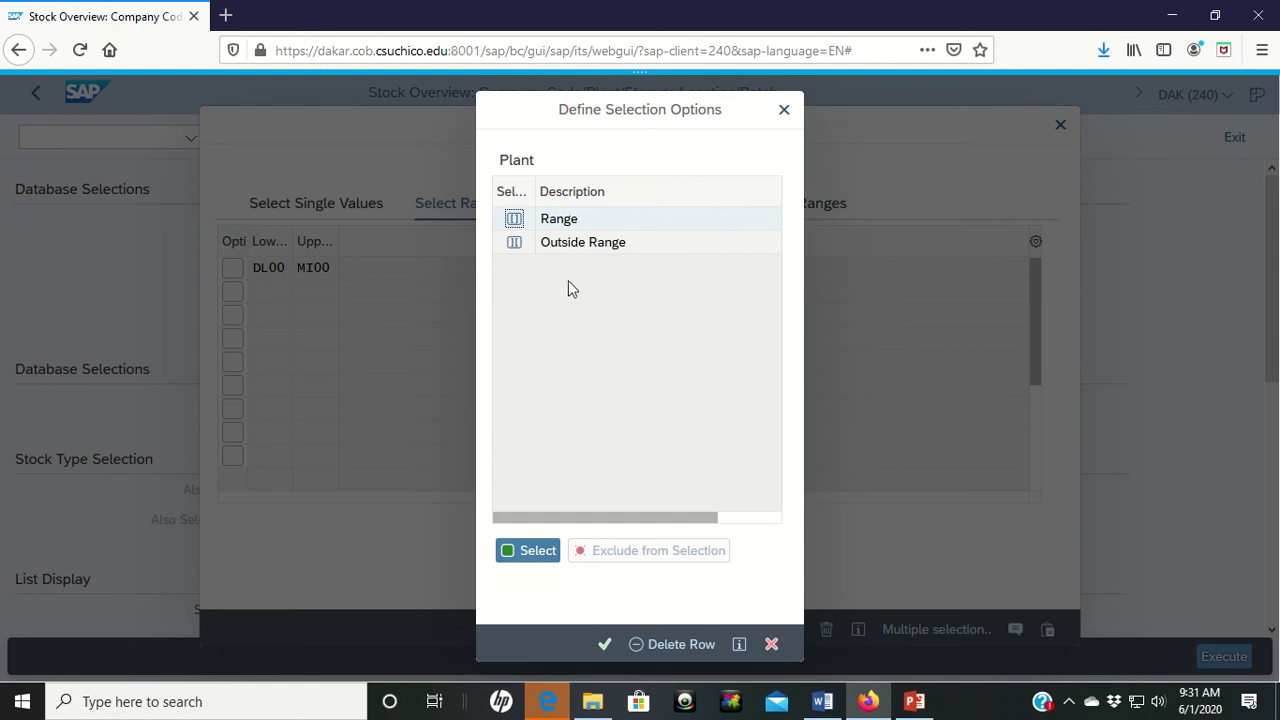
pyautogui.click(667, 645)
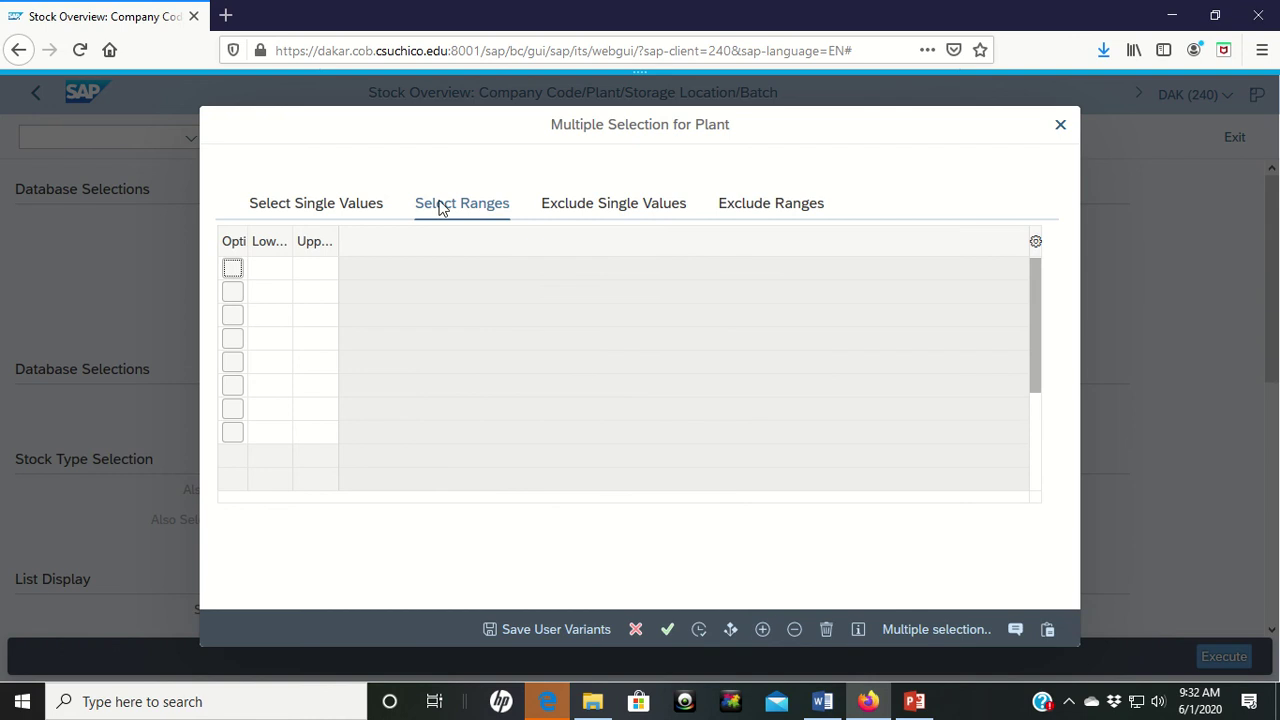
# Try to add plant DL00 as a single value using the multiple selection list of plants.
pyautogui.click(331, 209)
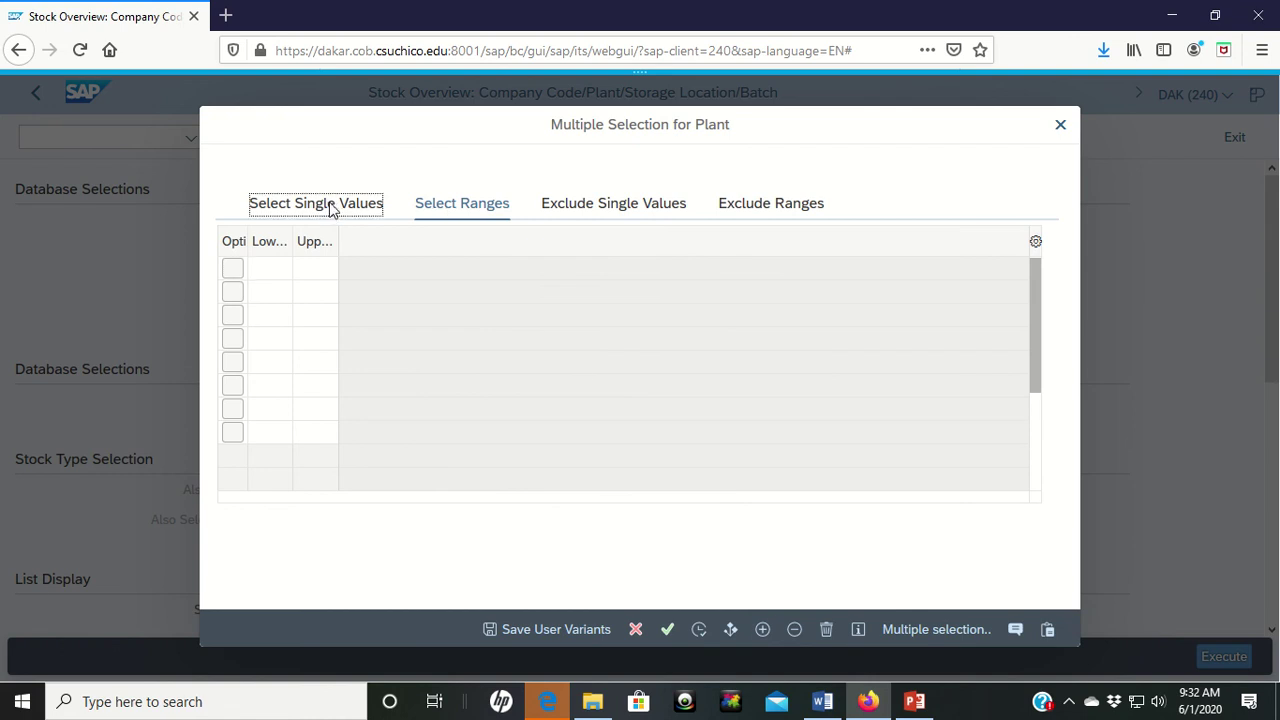
pyautogui.click(936, 629)
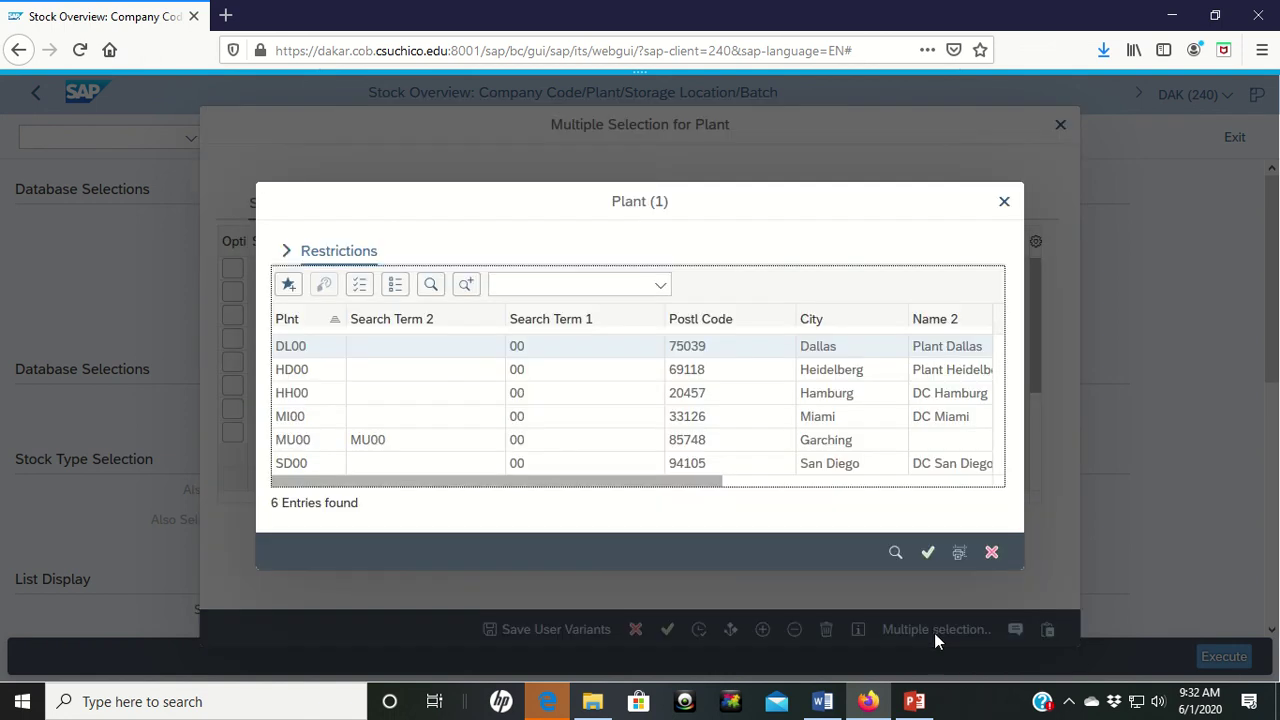
pyautogui.click(307, 356)
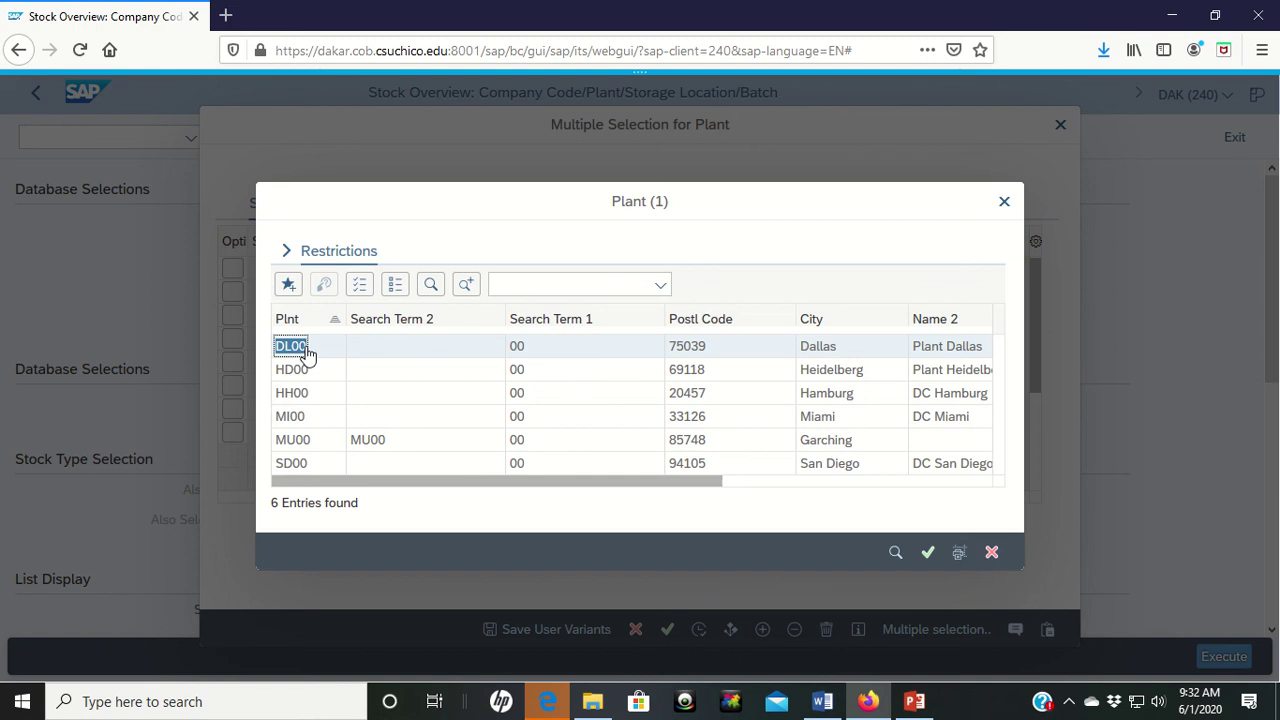
pyautogui.doubleClick(307, 356)
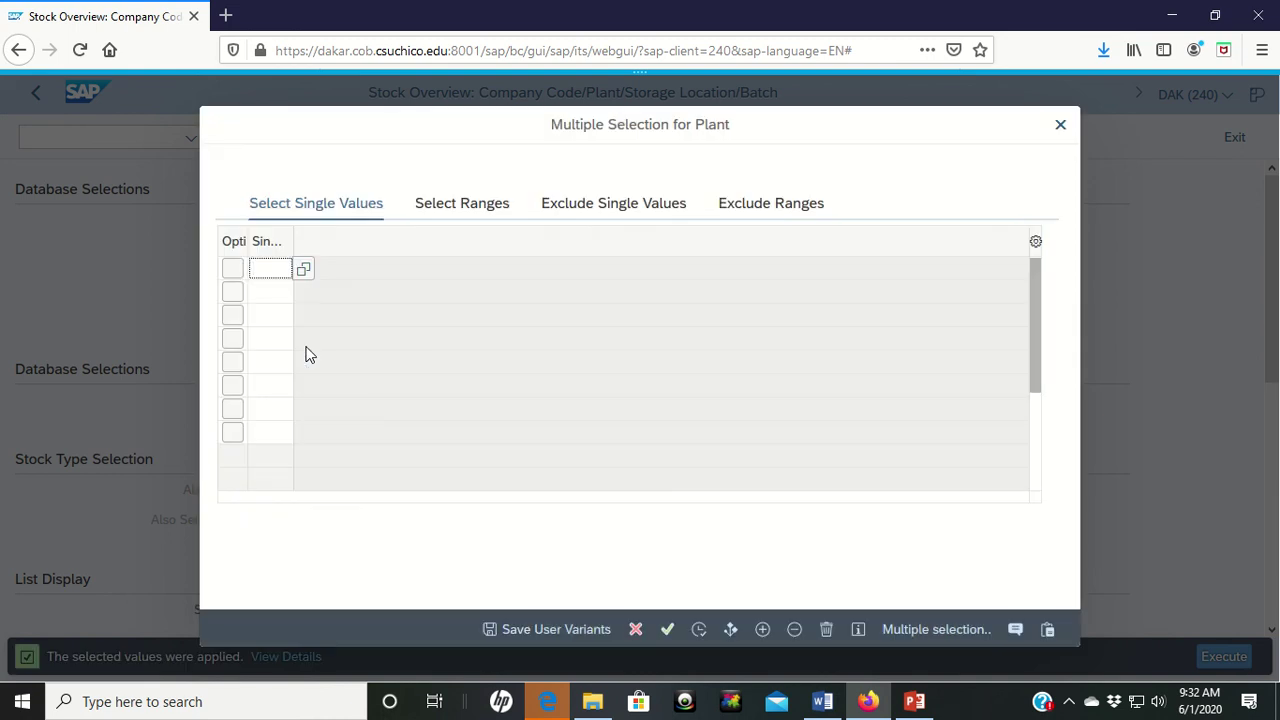
# Enter plants DL00 and MI00 as single values from the list of possible entries and apply the multiple selection for Plant.
pyautogui.click(303, 272)
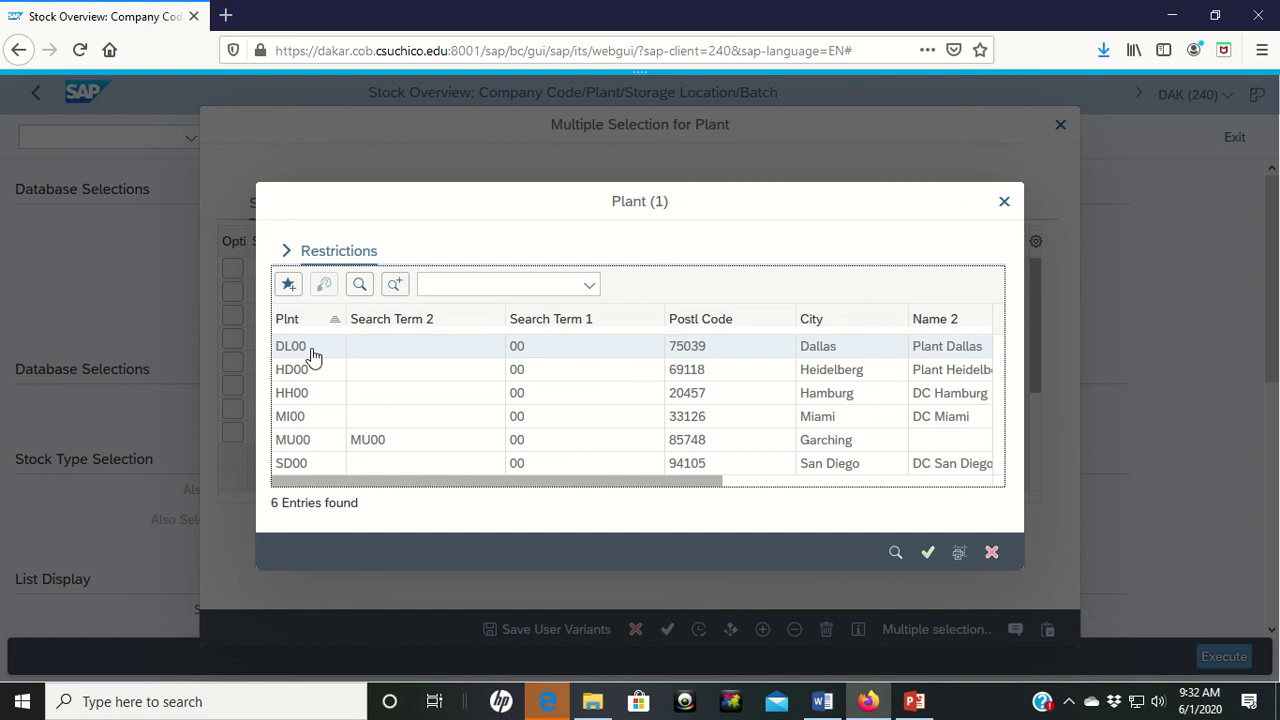
pyautogui.click(928, 556)
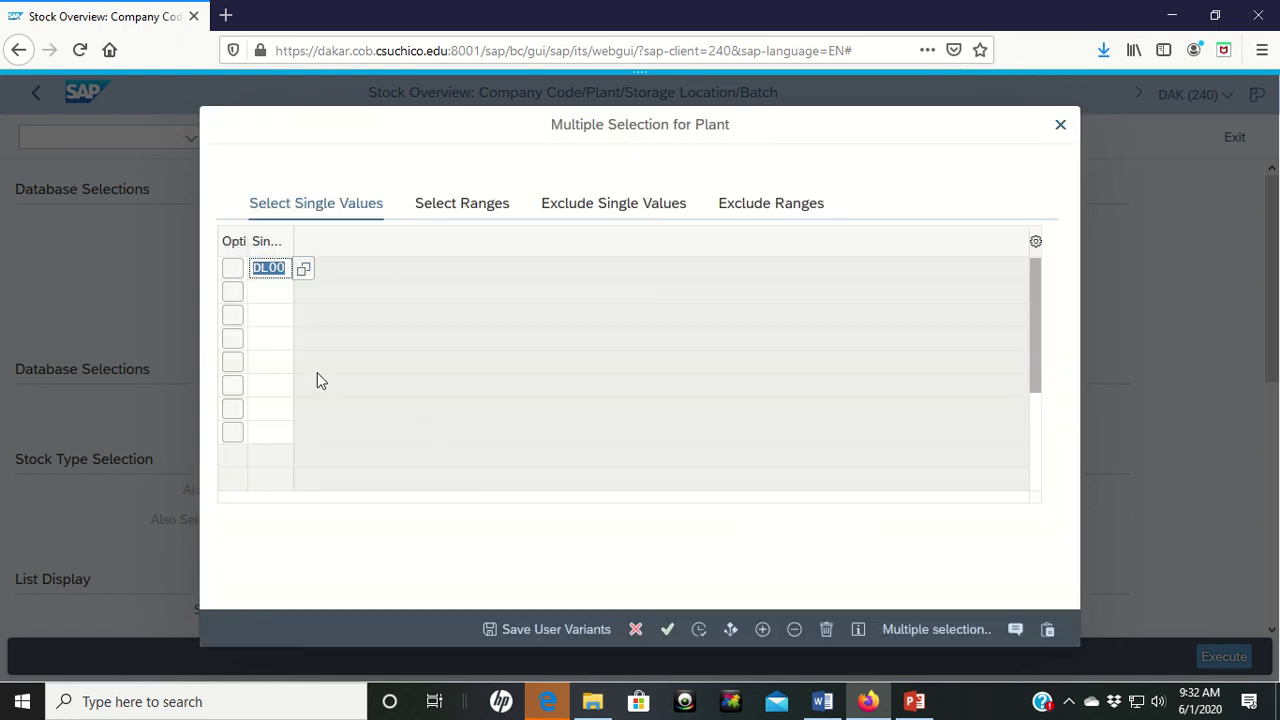
pyautogui.click(280, 293)
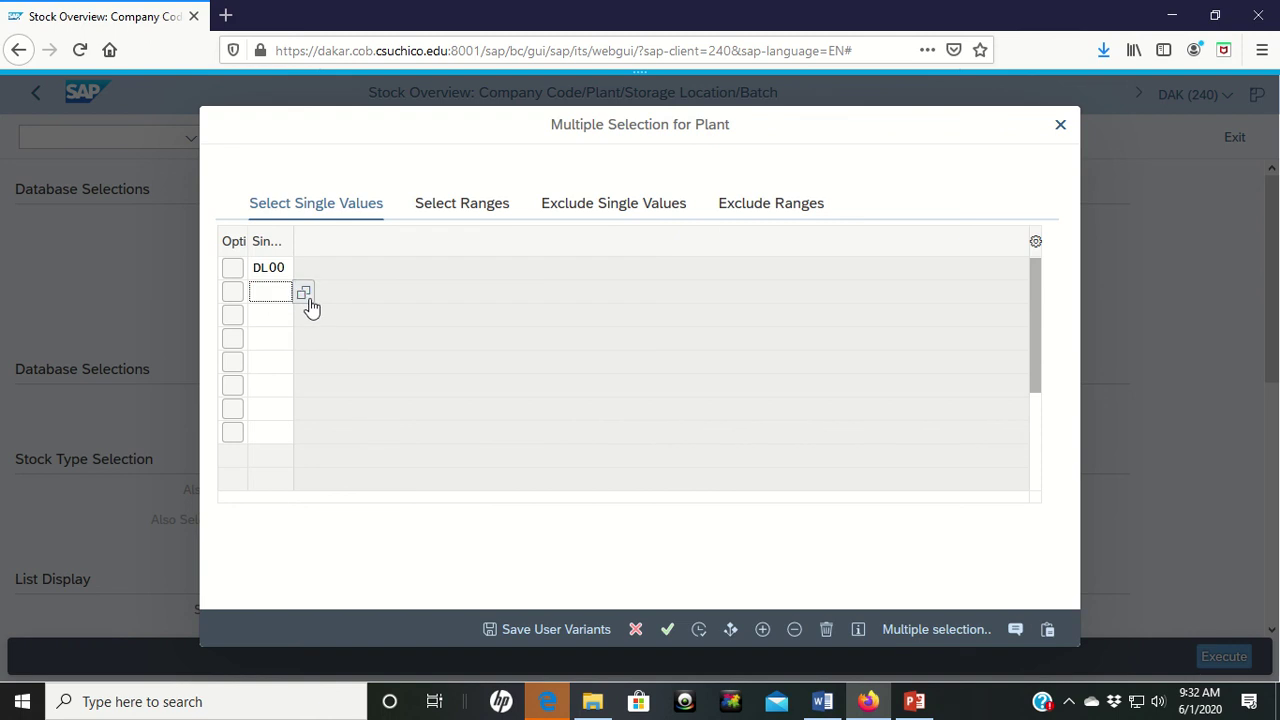
pyautogui.press('F4')
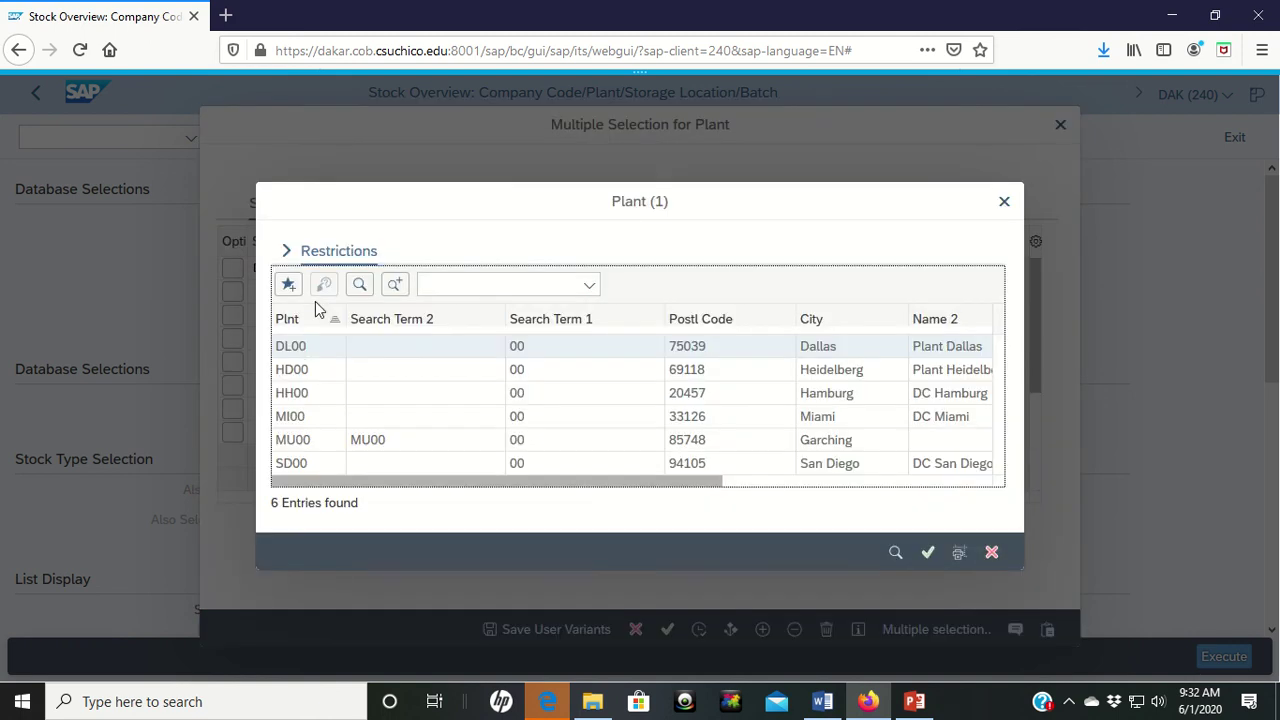
pyautogui.click(296, 418)
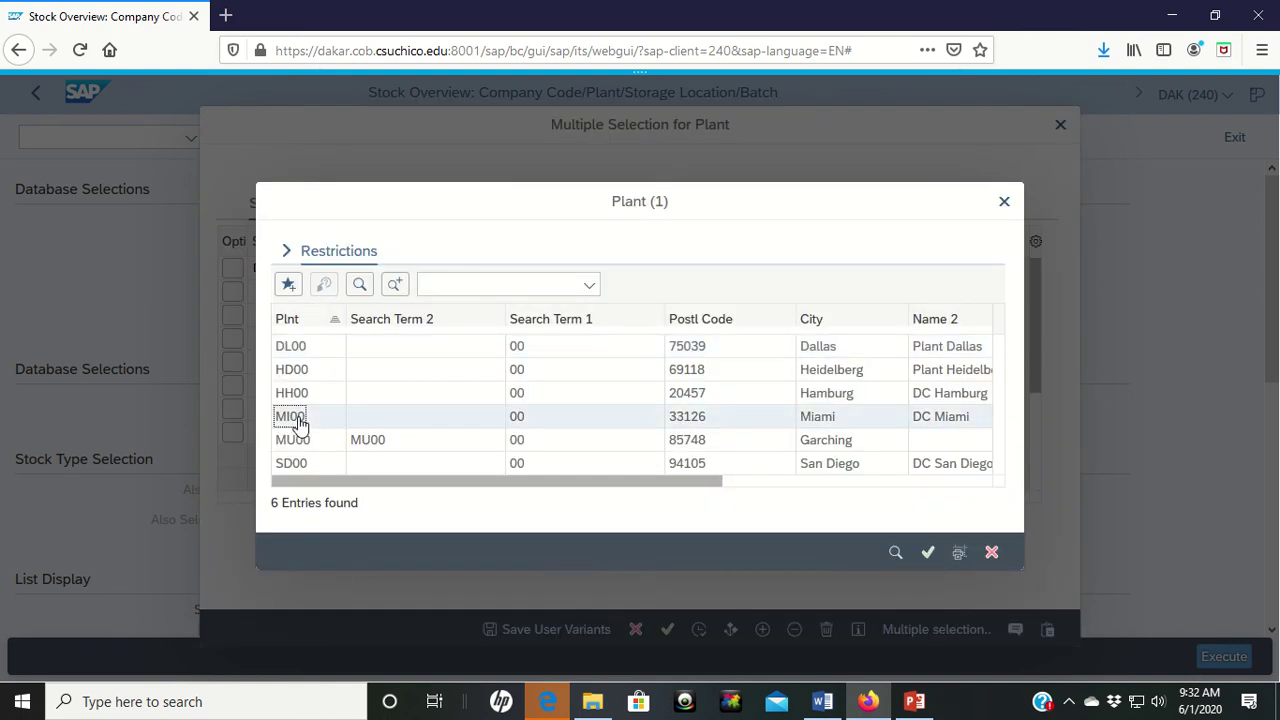
pyautogui.click(927, 555)
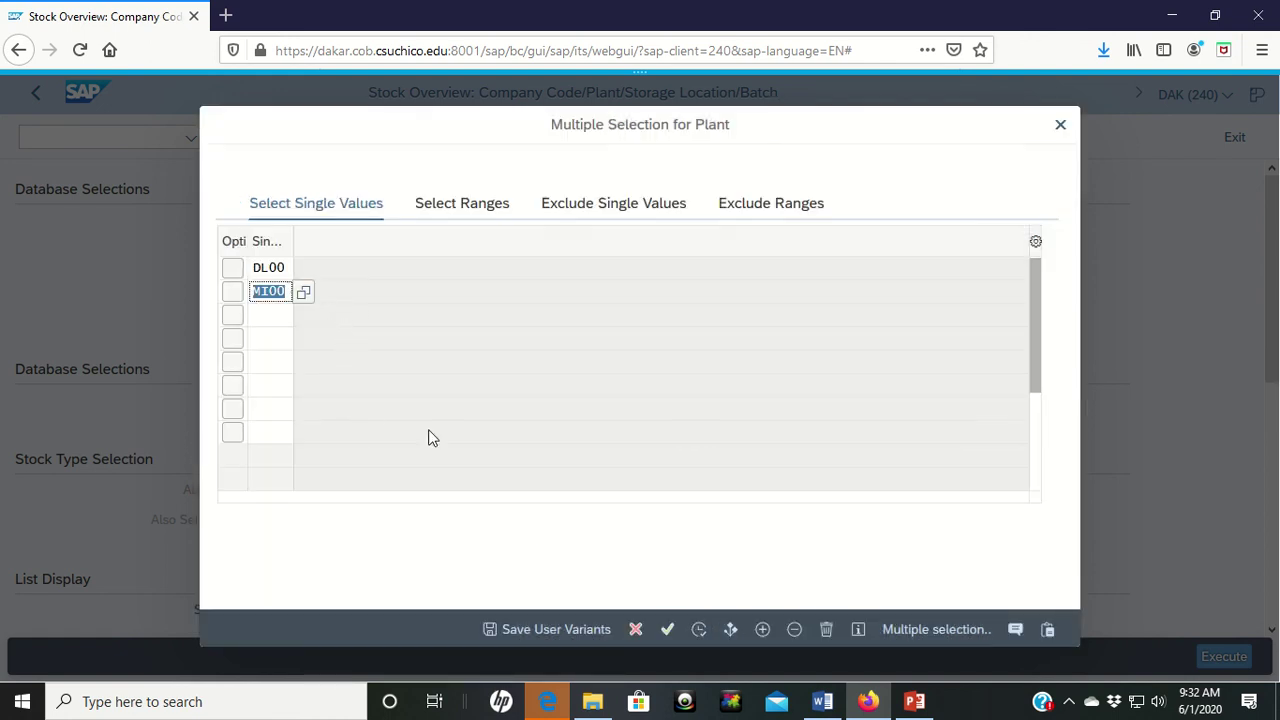
pyautogui.click(700, 630)
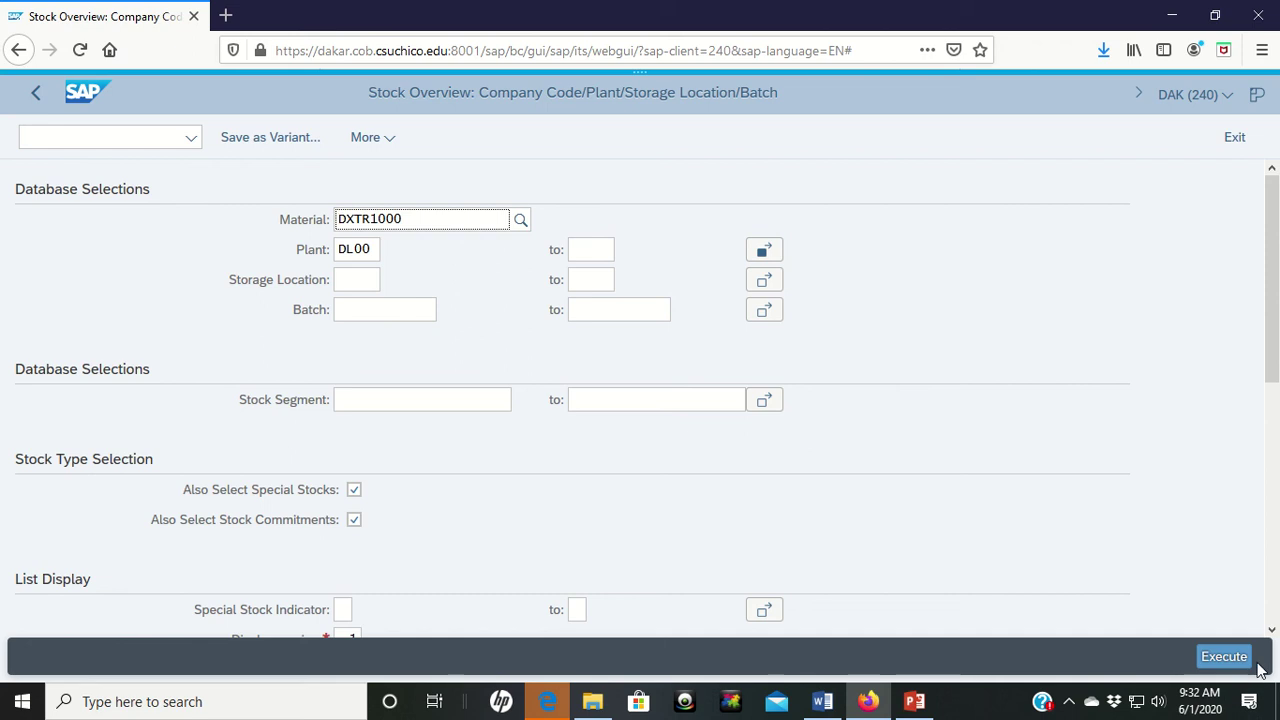
# Run the stock overview for material DXTR1000 and examine the stock by plant and storage location.
pyautogui.click(1222, 657)
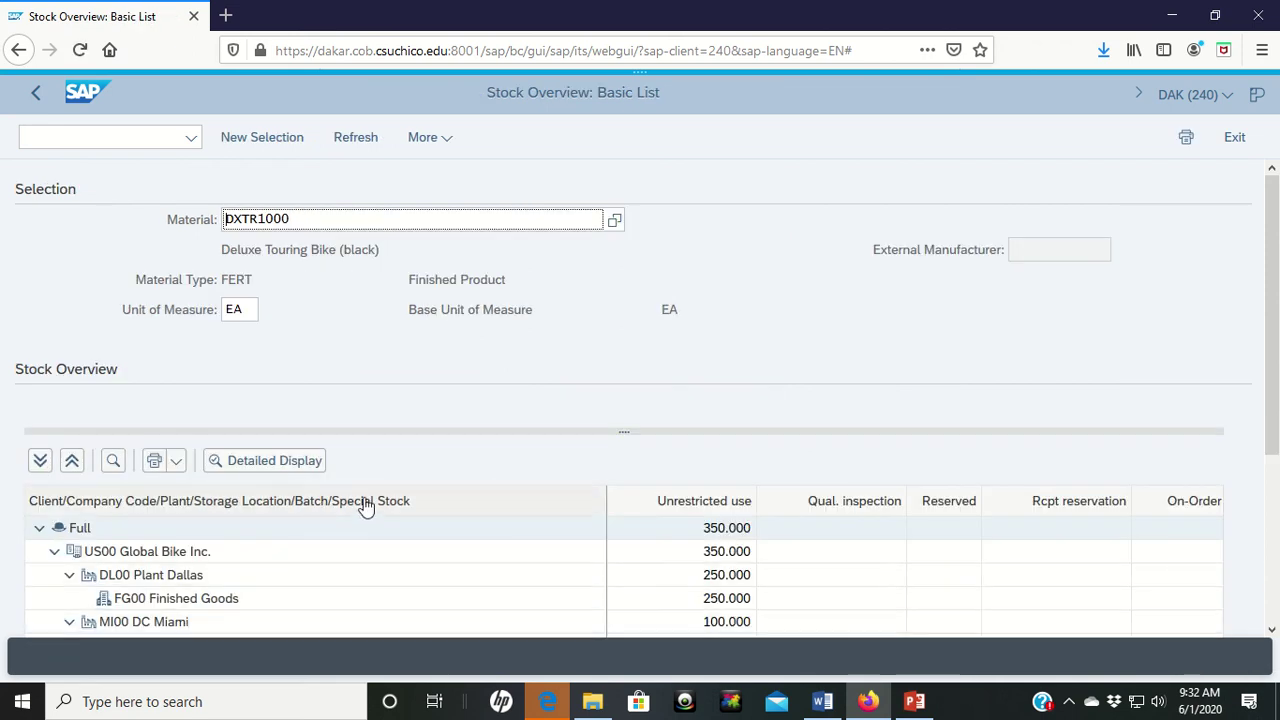
pyautogui.scroll(-2, 400, 508)
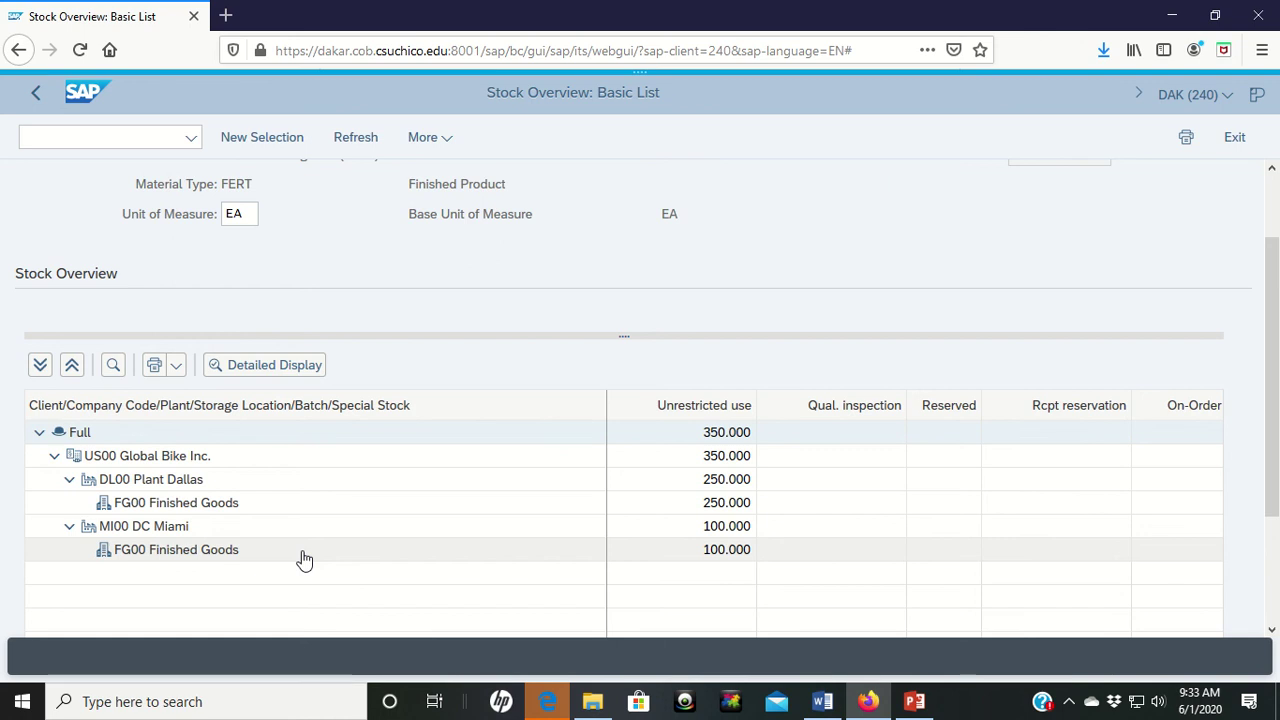
pyautogui.scroll(2, 289, 551)
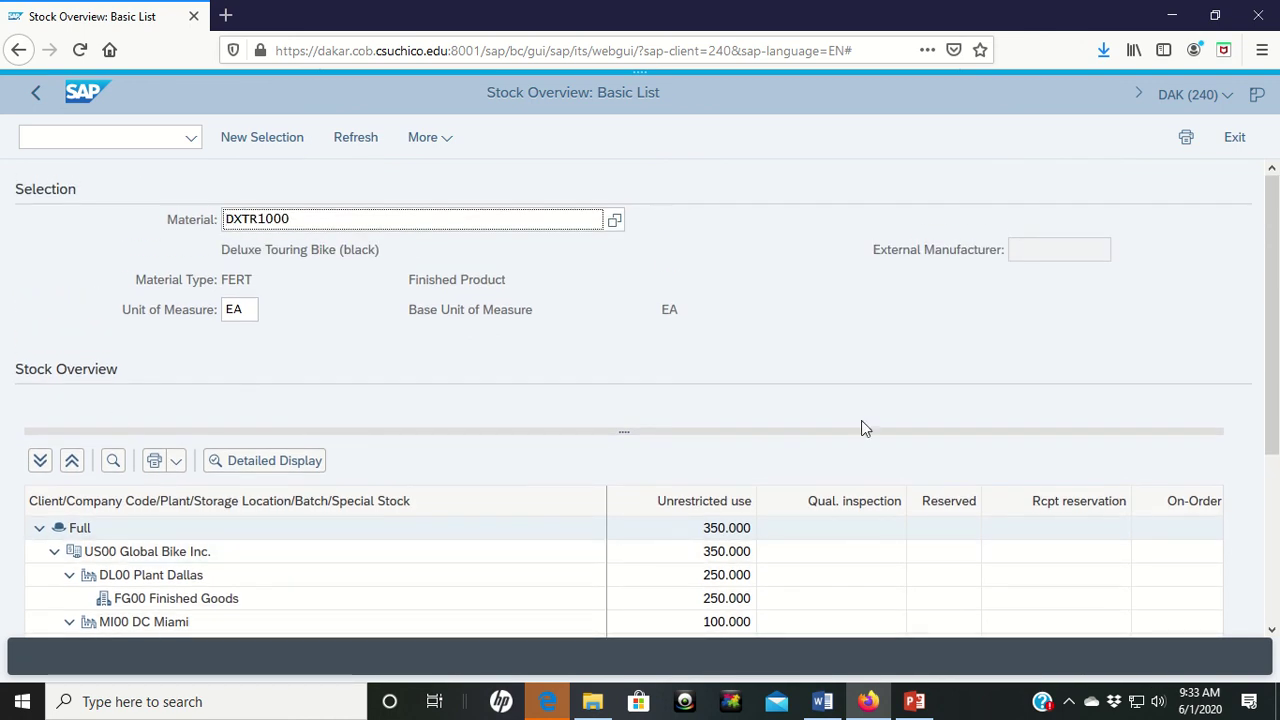
# Log off from the SAP system and switch to the PowerPoint presentation "How to log on Summer 2020".
pyautogui.click(1231, 145)
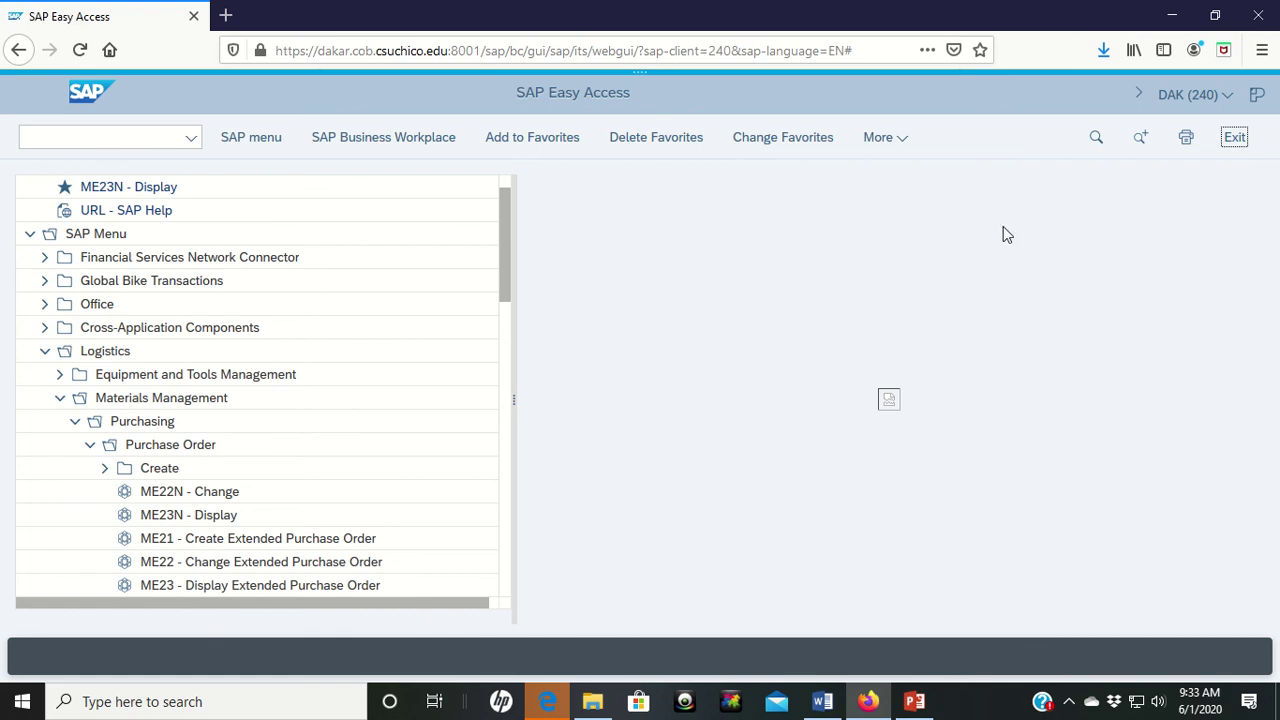
pyautogui.click(1236, 140)
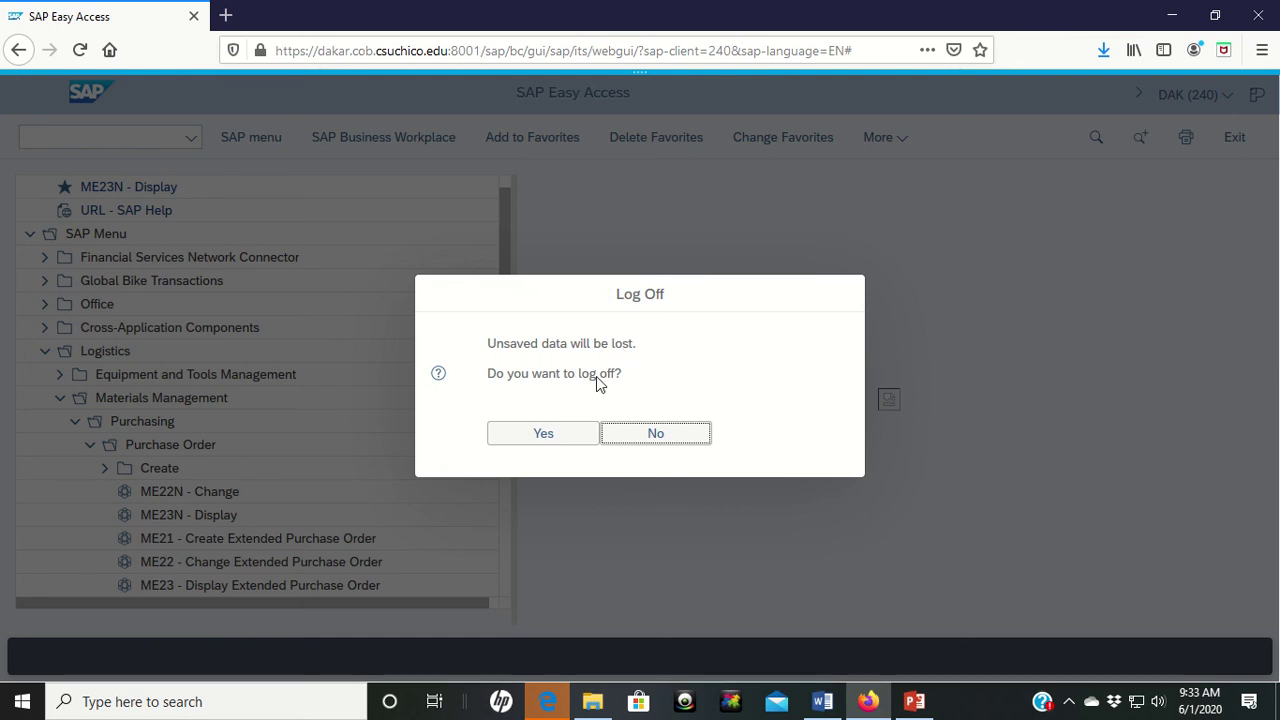
pyautogui.click(555, 437)
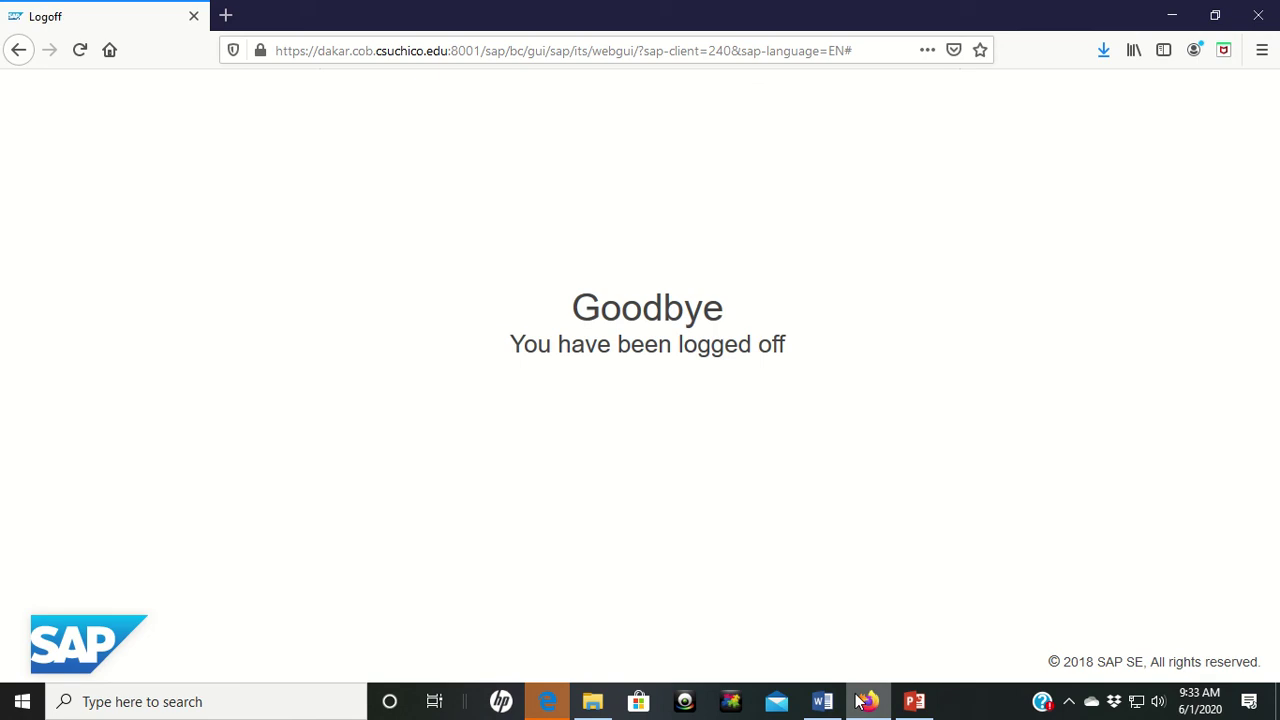
pyautogui.click(910, 703)
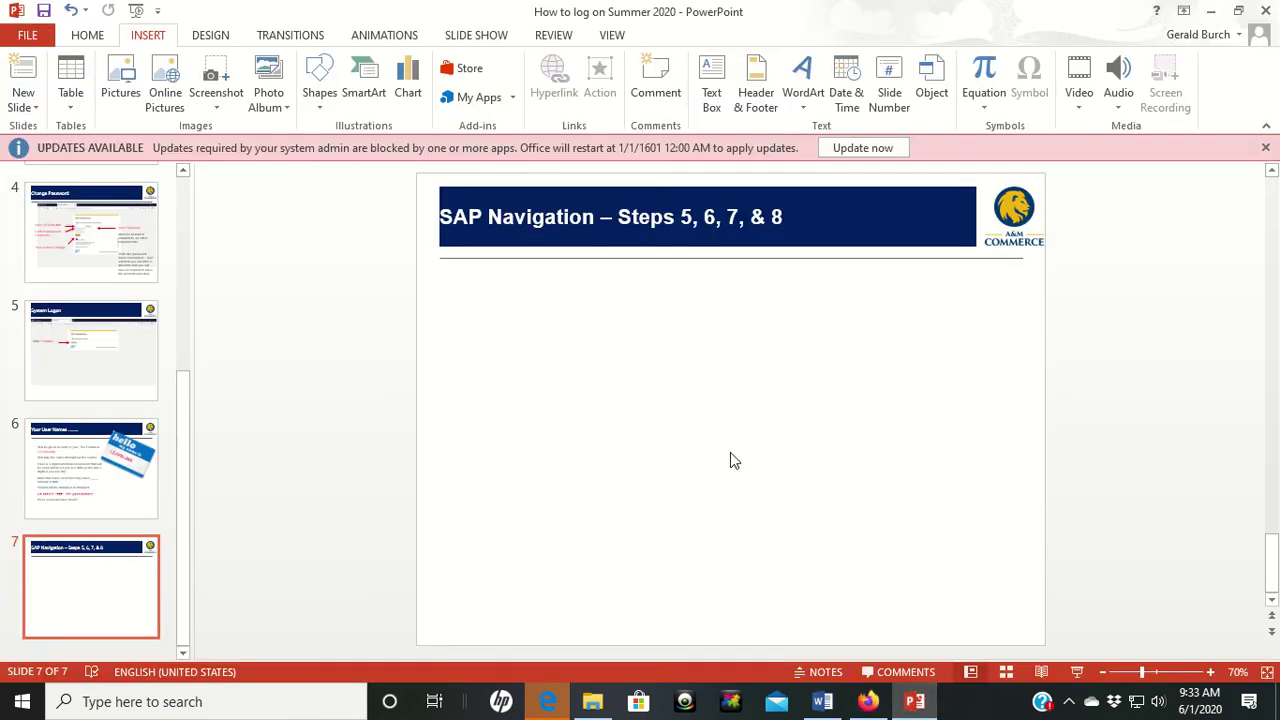